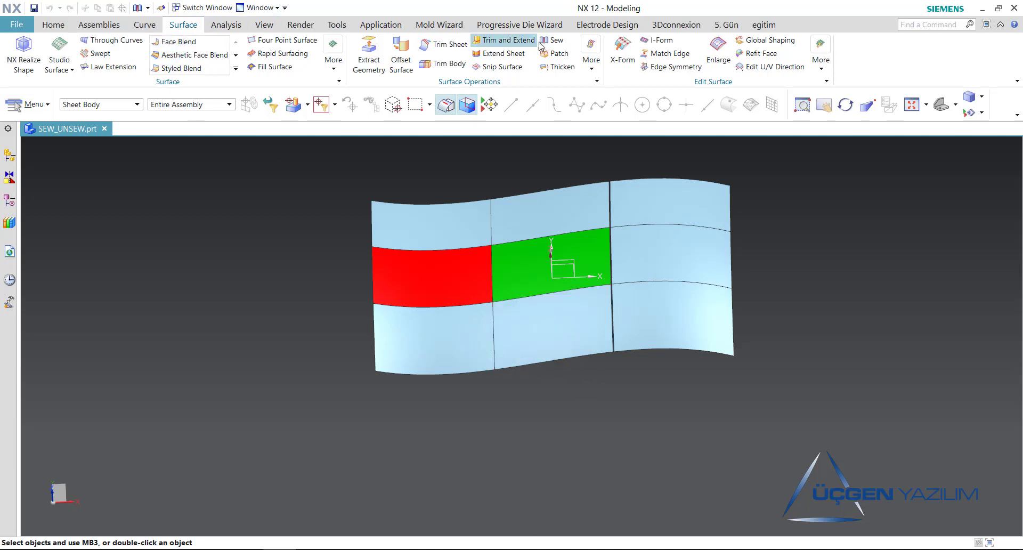
Launch the Sew command from Menu > Insert > Combine for the SEW_UNSEW.prt sheet panels.
click(47, 105)
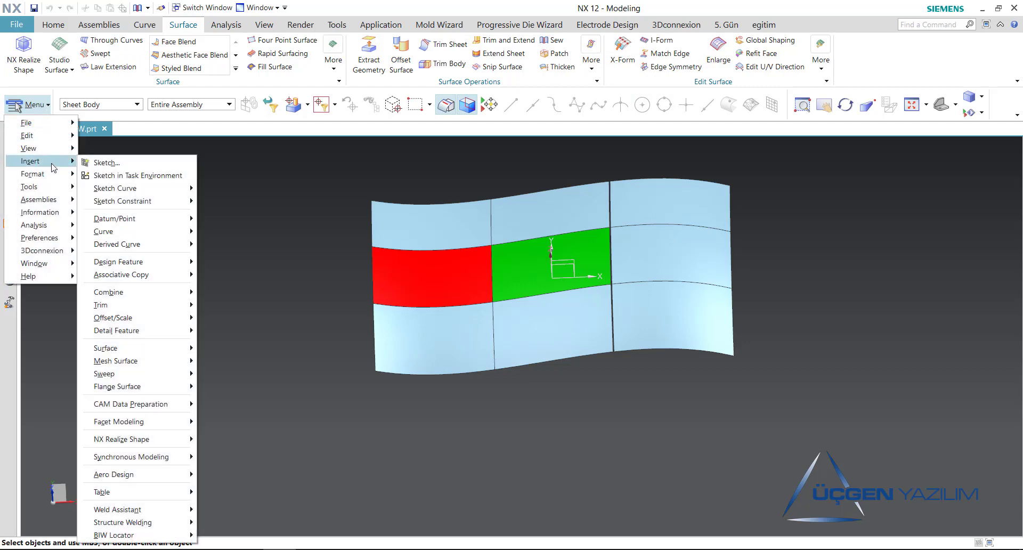
mouse_move(30, 161)
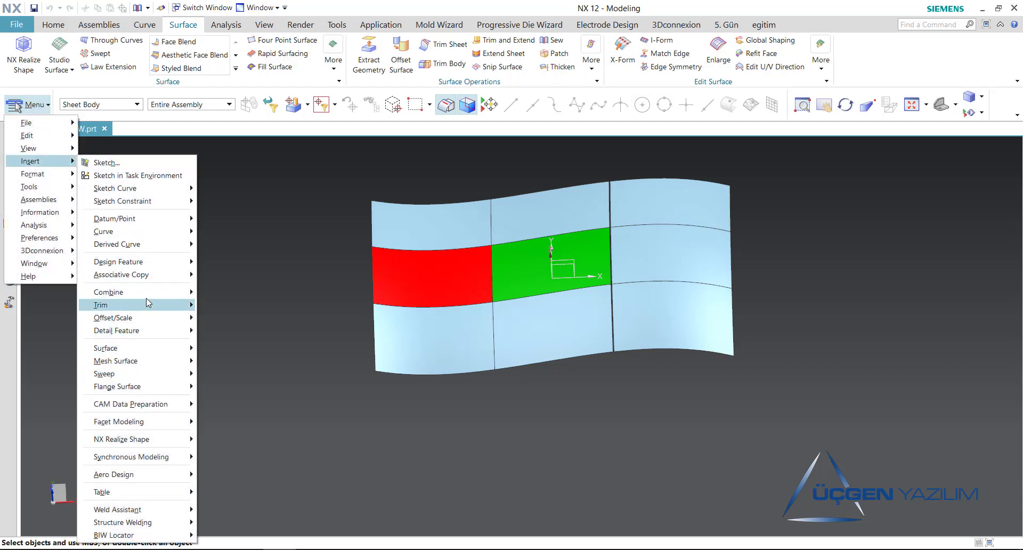
mouse_move(135, 292)
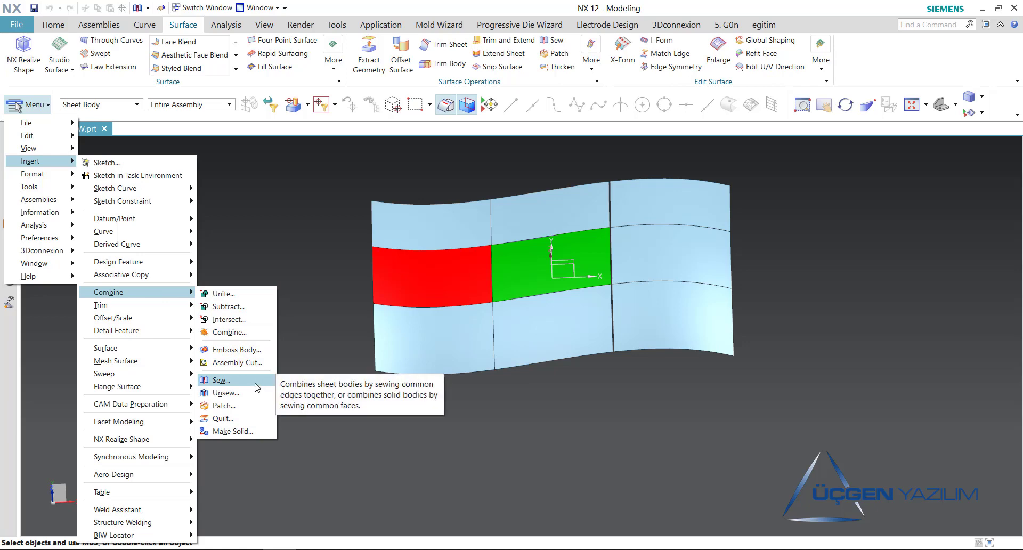
click(256, 385)
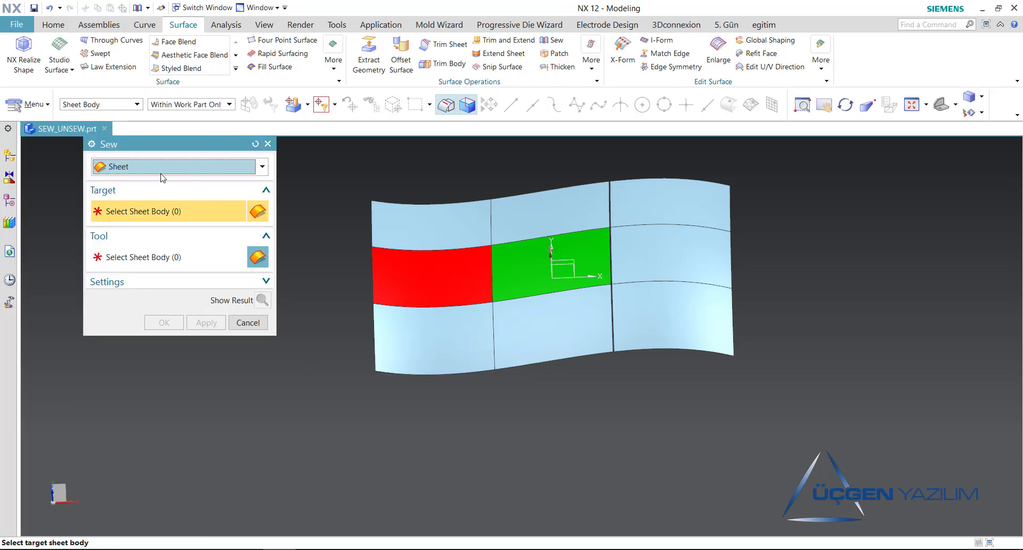
In Sheet mode, preview and undo sewing the red panel (target) with the green panel (tool).
click(127, 168)
click(126, 185)
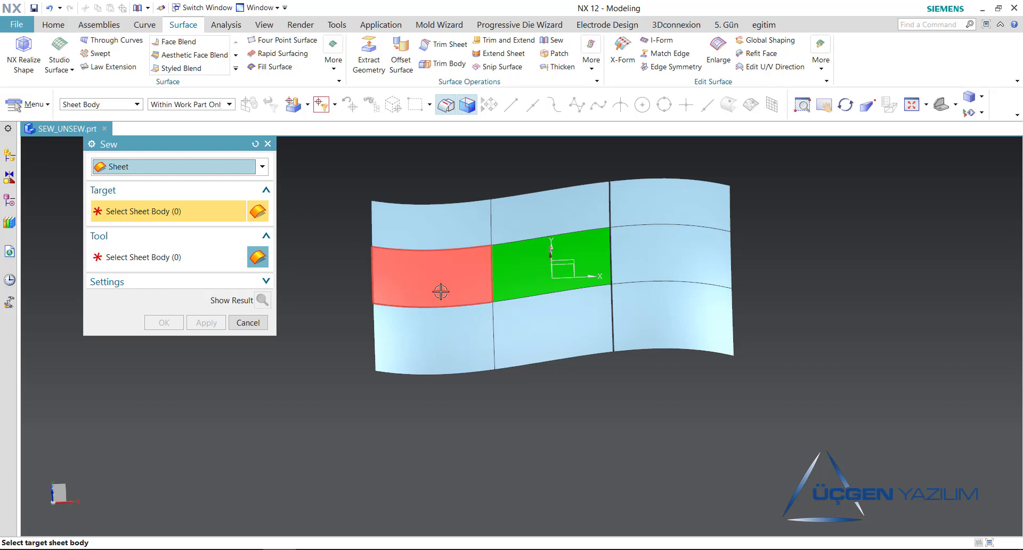
click(433, 277)
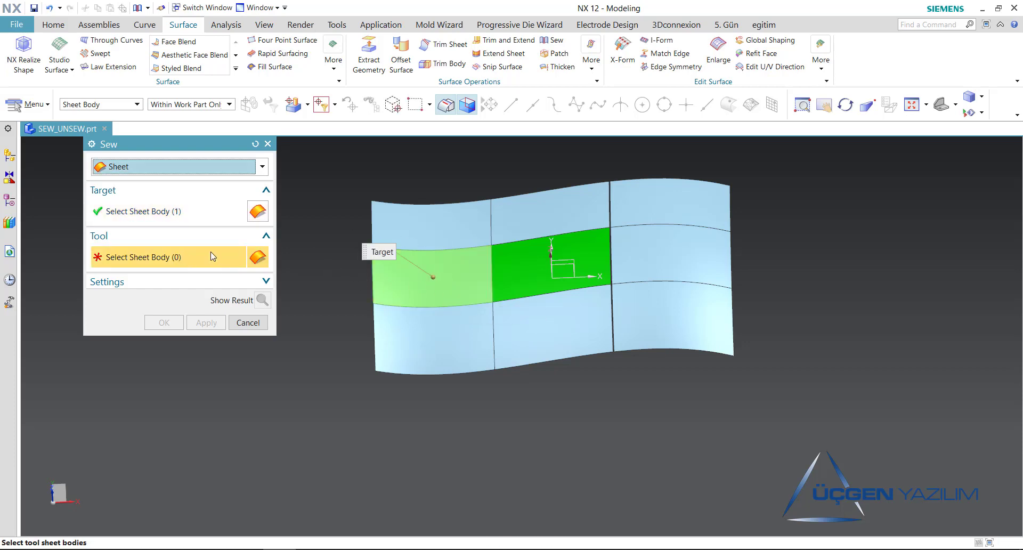
click(521, 256)
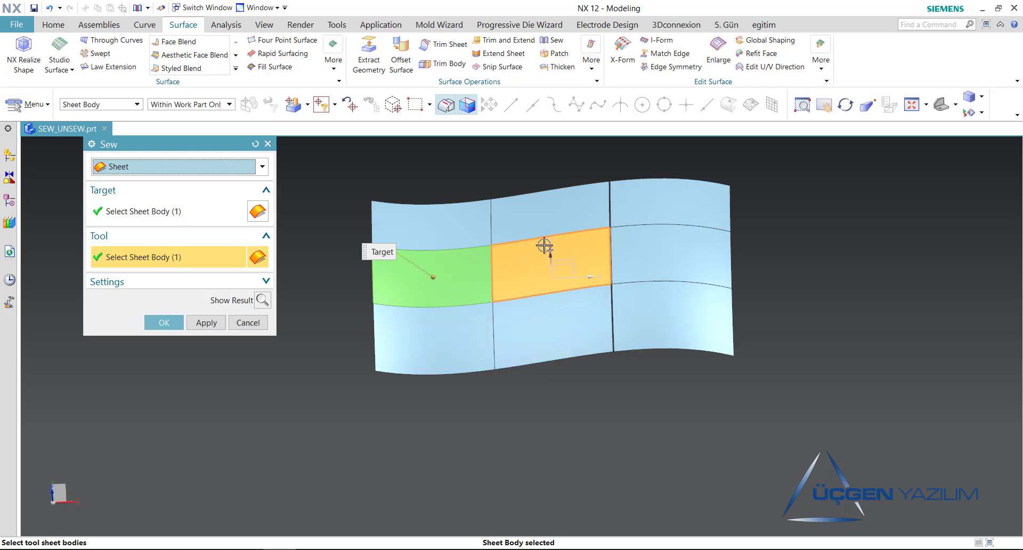
click(263, 300)
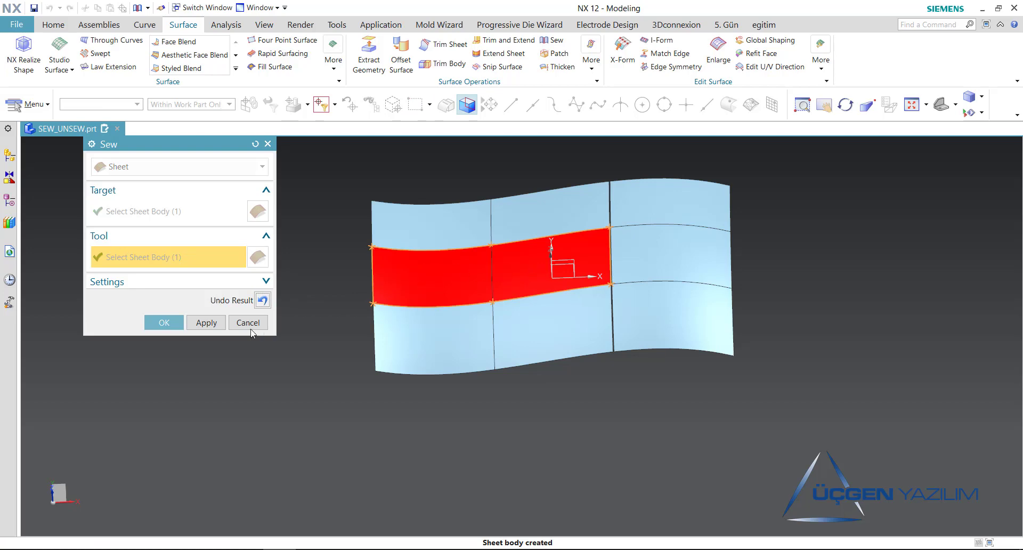
click(263, 301)
Reset the picks and preview the swapped order: green panel target, red panel tool.
click(432, 276)
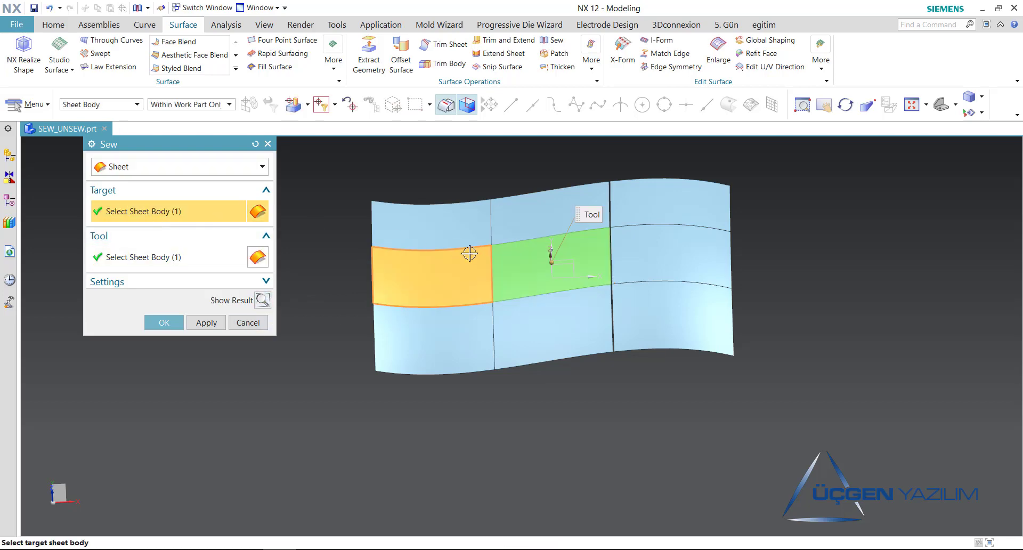
click(255, 144)
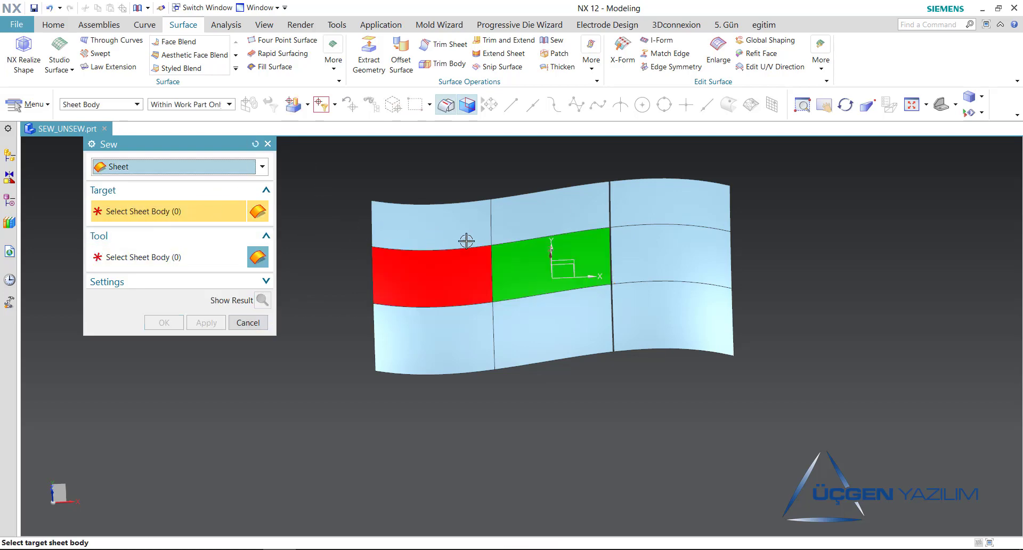
click(512, 267)
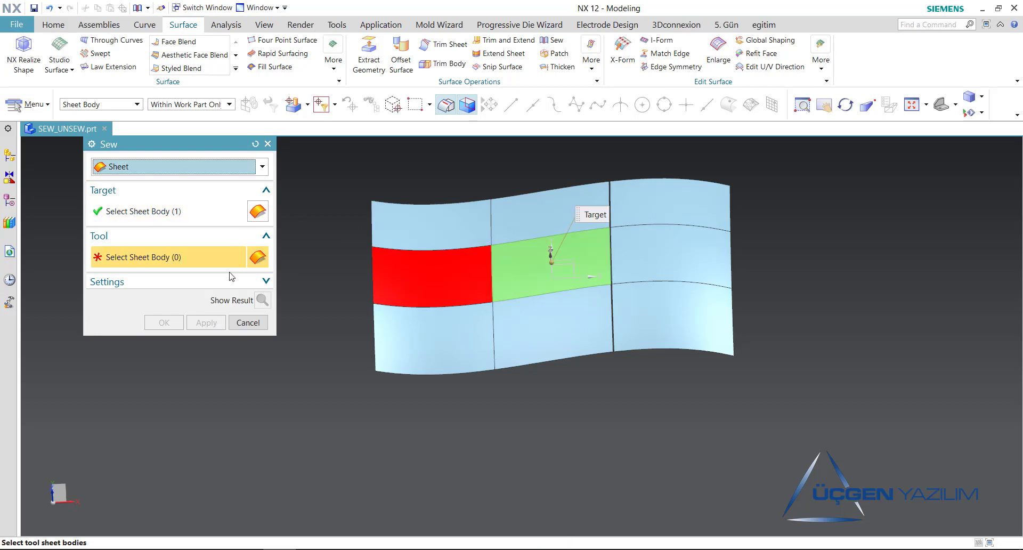
click(421, 288)
click(263, 300)
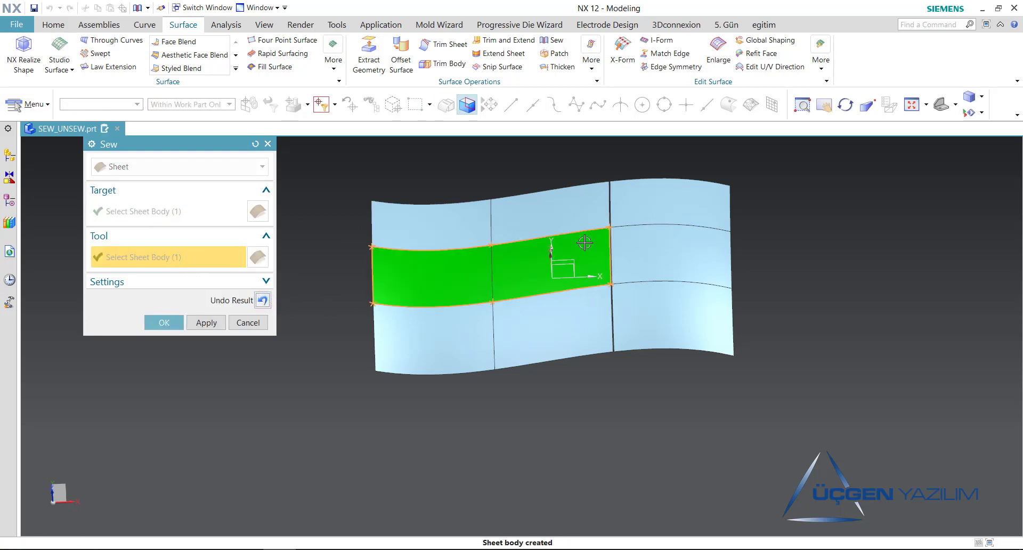
click(262, 300)
Cancel the previewed sew and set the selection filter to Sheet Body.
click(268, 144)
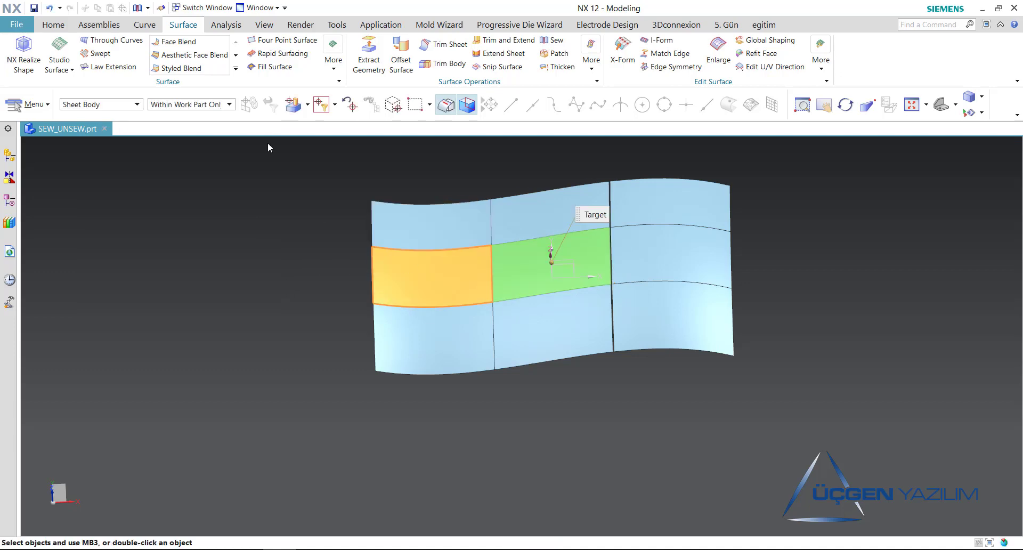
click(91, 104)
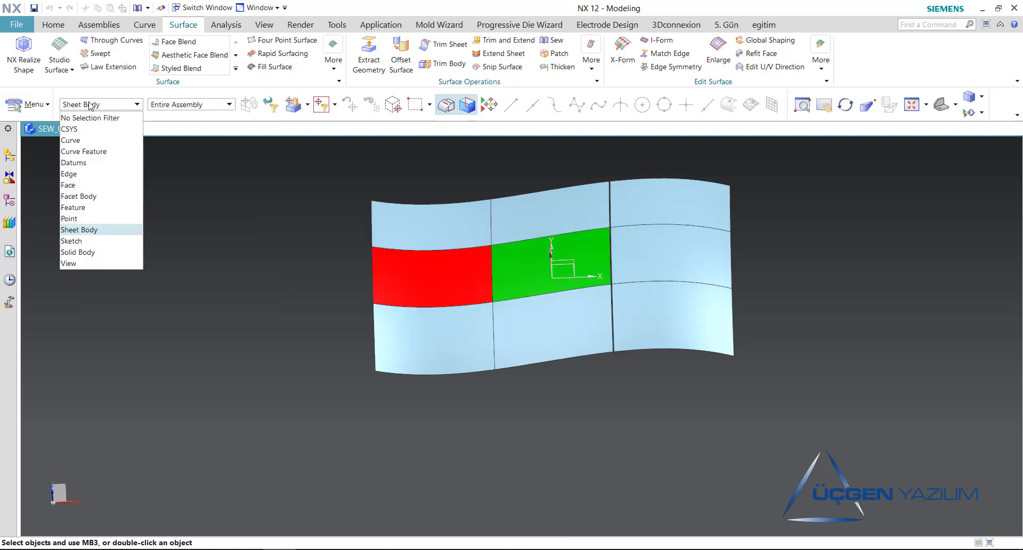
click(91, 231)
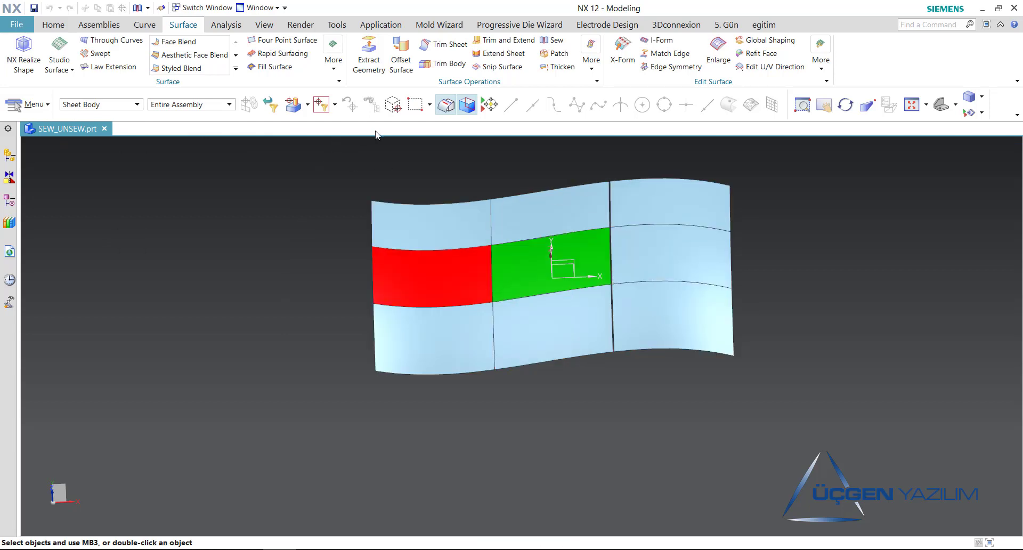
Sew the green middle panel (target) with four neighbouring left-side panels (tools).
click(554, 42)
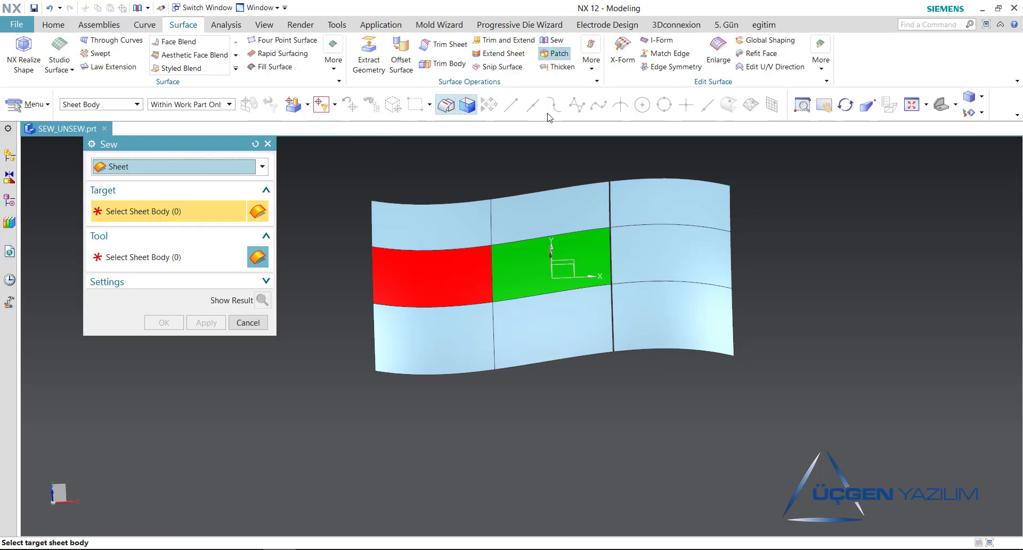
click(507, 265)
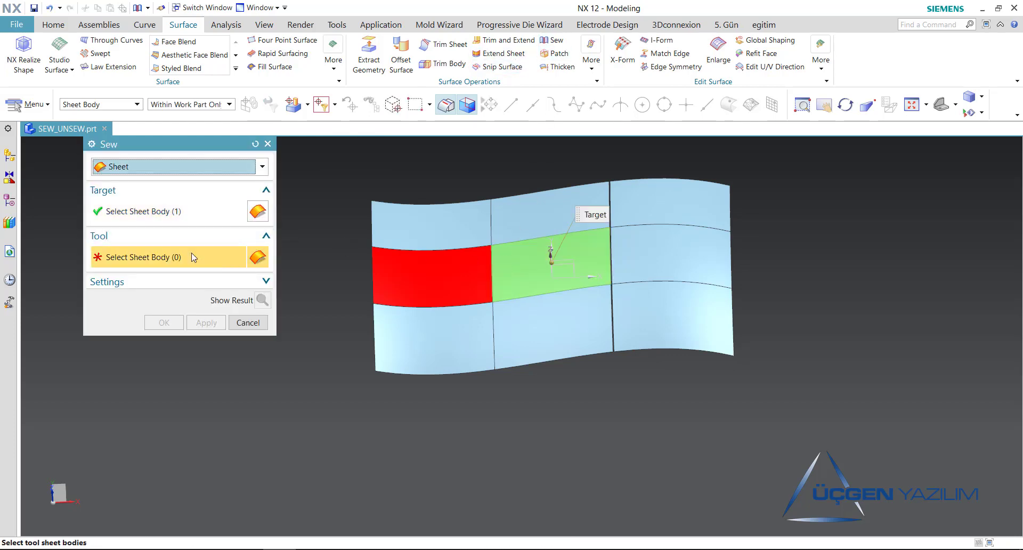
click(423, 232)
click(493, 238)
click(488, 269)
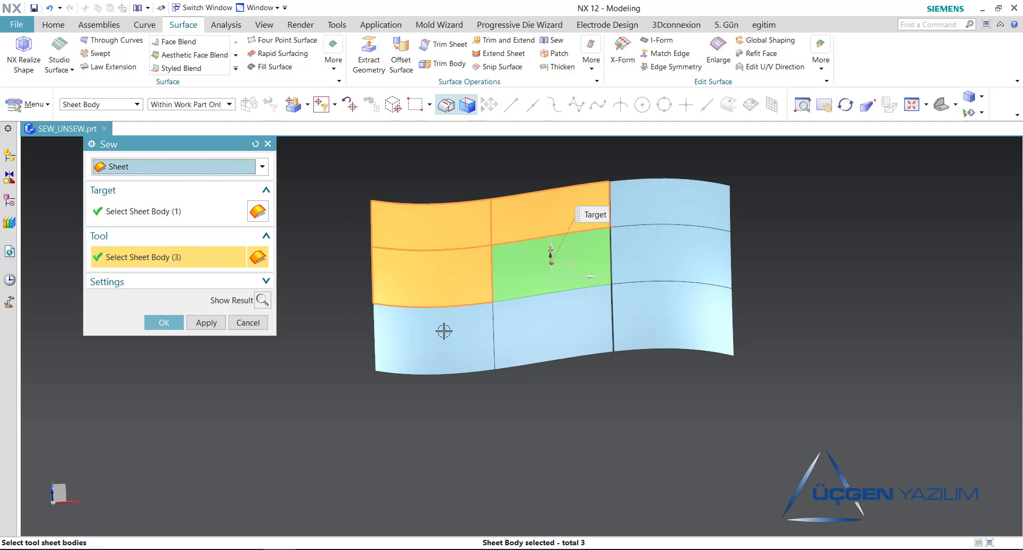
click(444, 332)
click(174, 319)
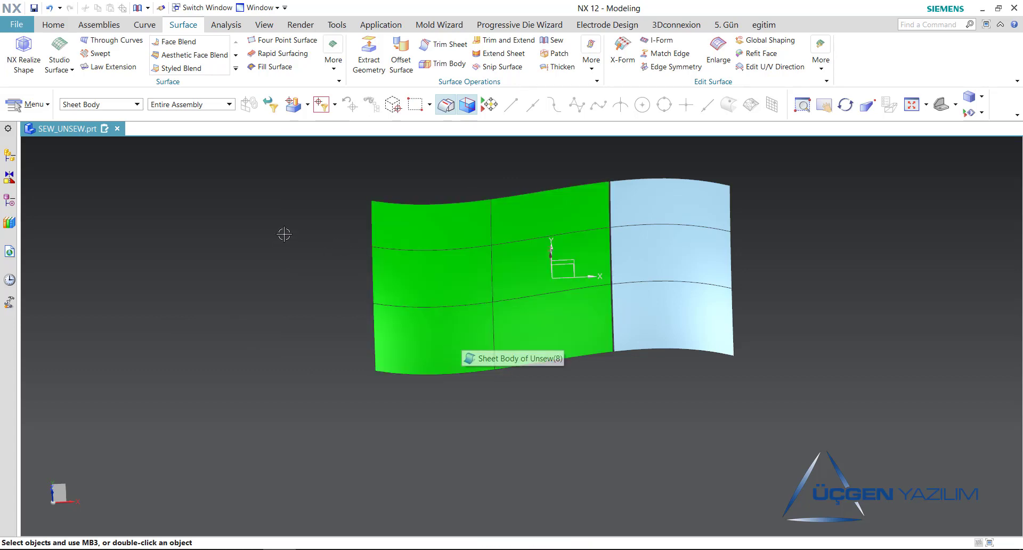
Reopen Sew and expand Settings to show the 0.0100 tolerance.
scroll(481, 266, up, 2)
scroll(507, 272, down, 2)
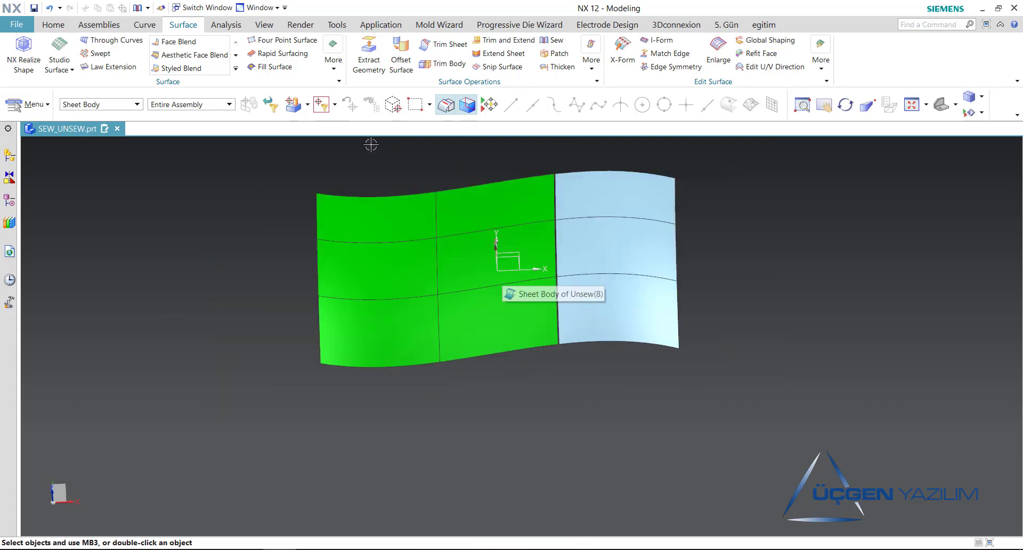
click(552, 40)
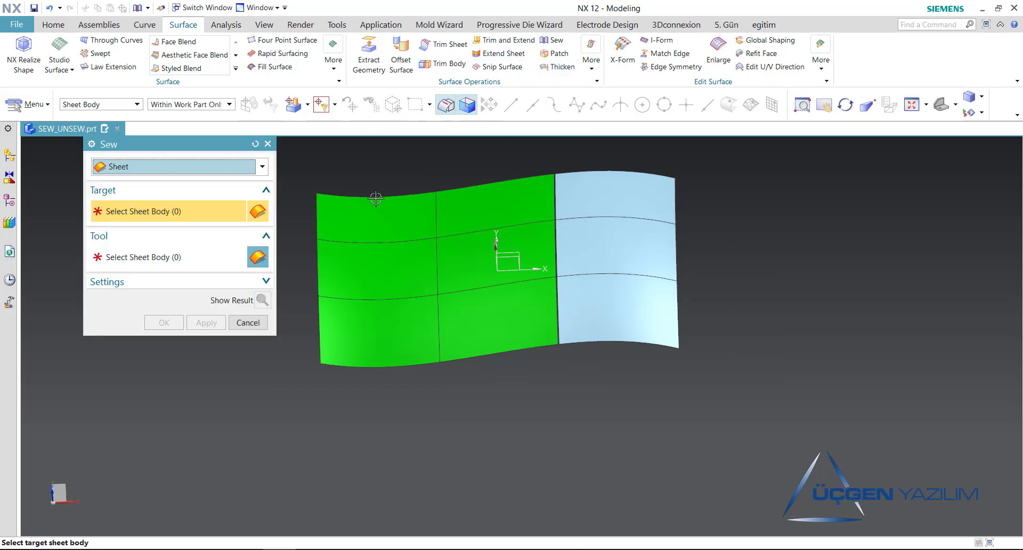
click(255, 279)
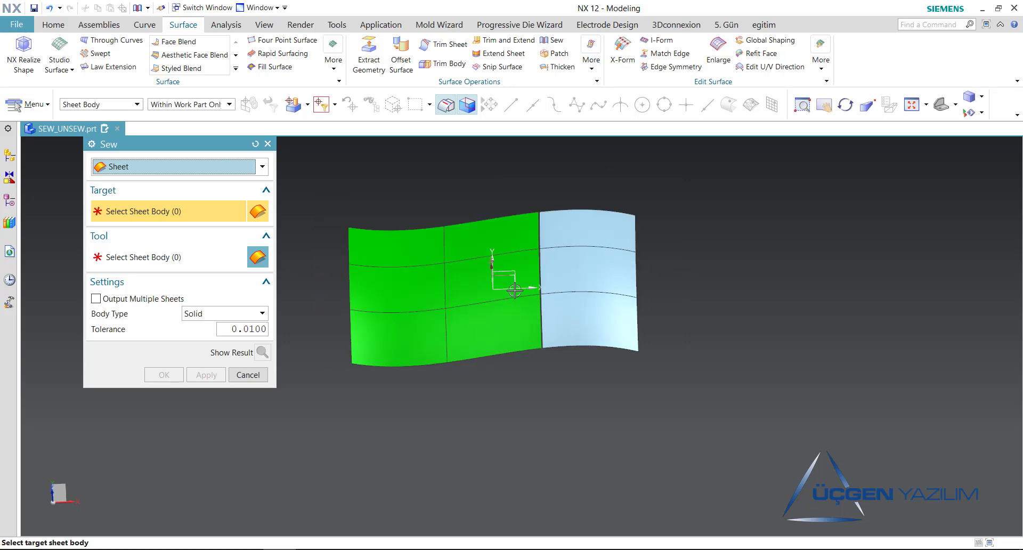
scroll(524, 273, up, 1)
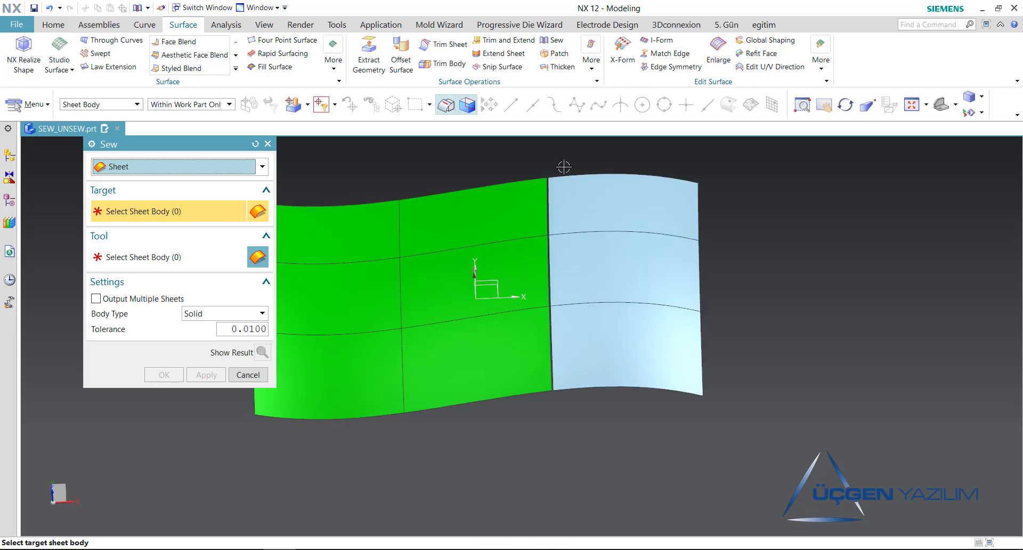
scroll(554, 174, up, 1)
scroll(555, 169, up, 2)
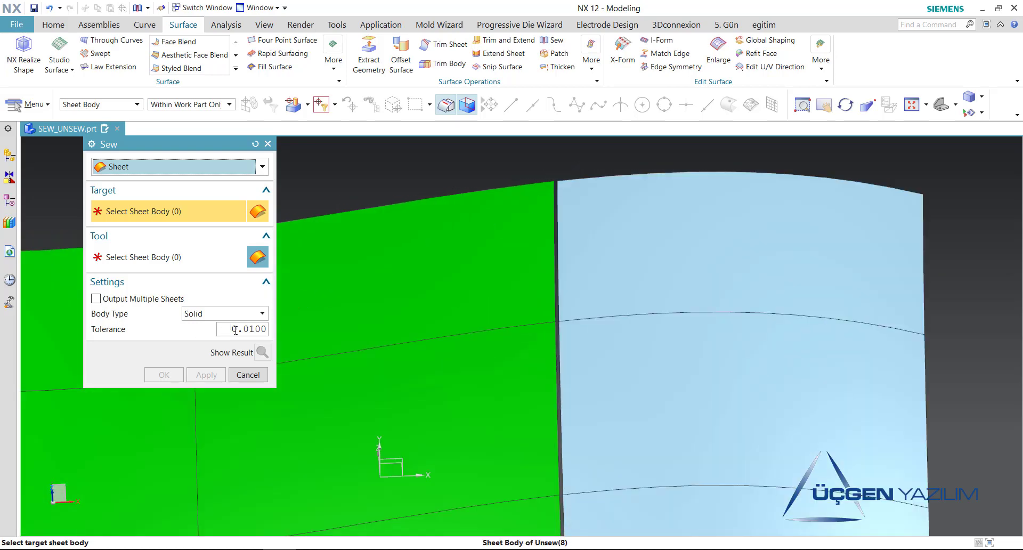
drag(255, 329, 243, 330)
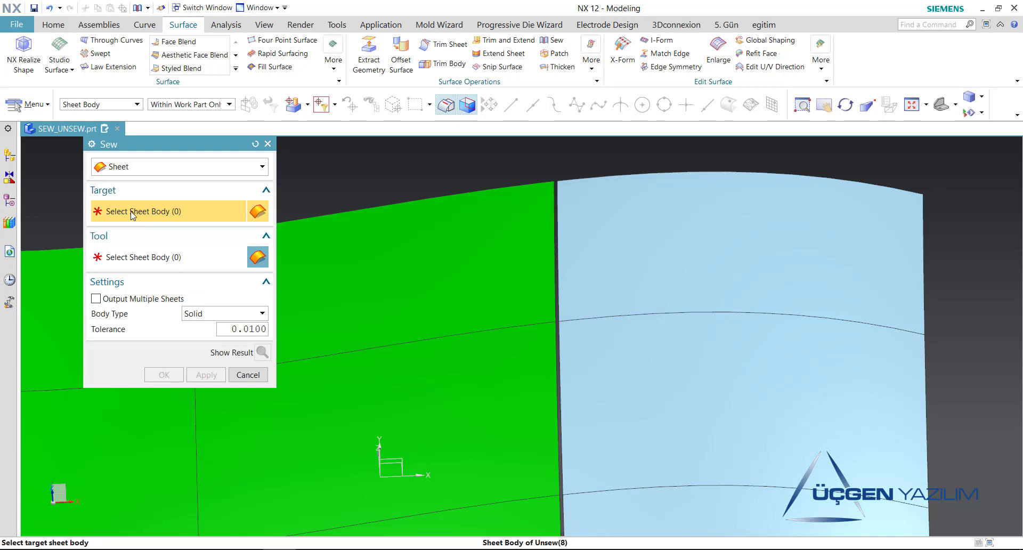
Preview sewing the upper-right panel onto the green body; it reports disjoint sheets.
click(382, 290)
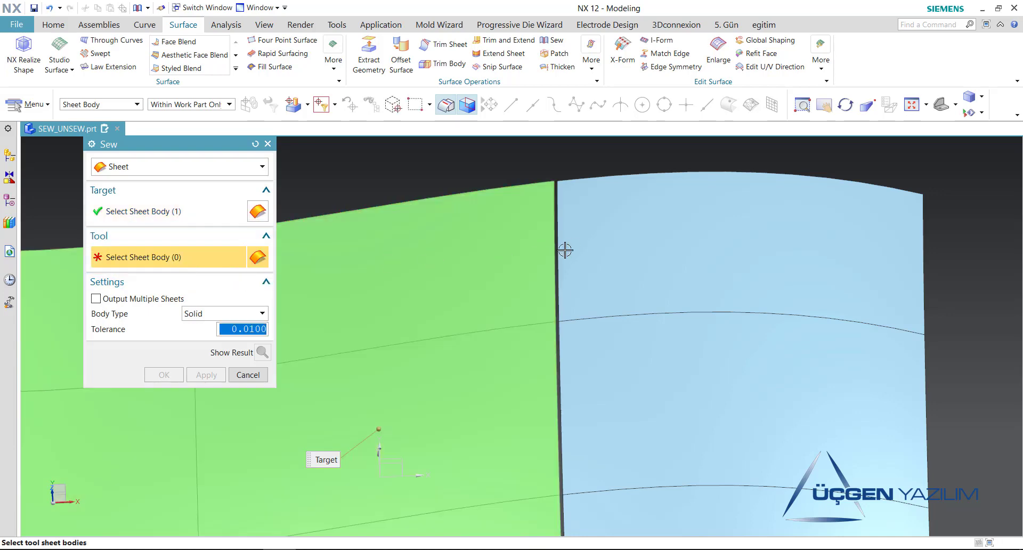
click(581, 246)
scroll(564, 291, down, 3)
click(261, 353)
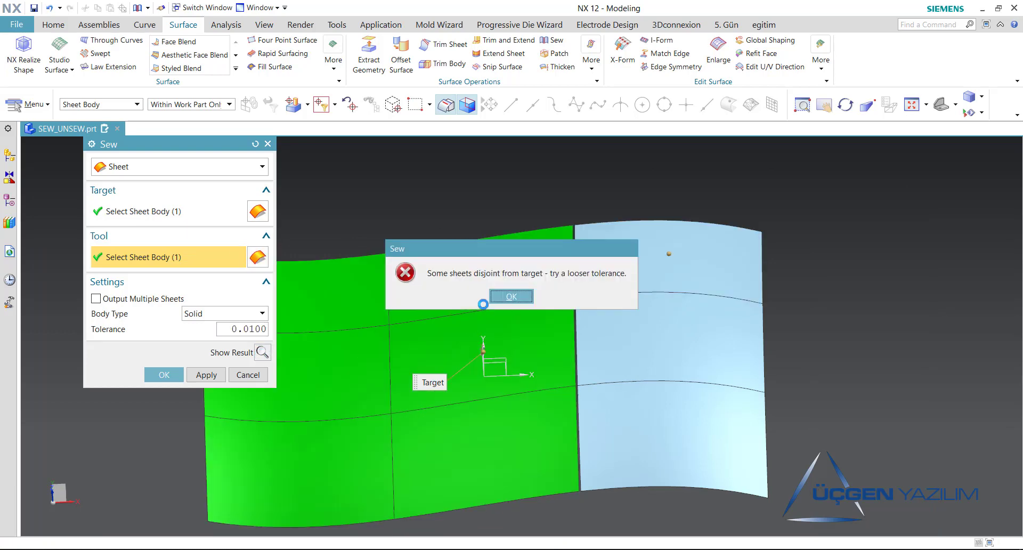
Raise the sew tolerance to 1 and preview again; the sheets remain disjoint.
click(512, 298)
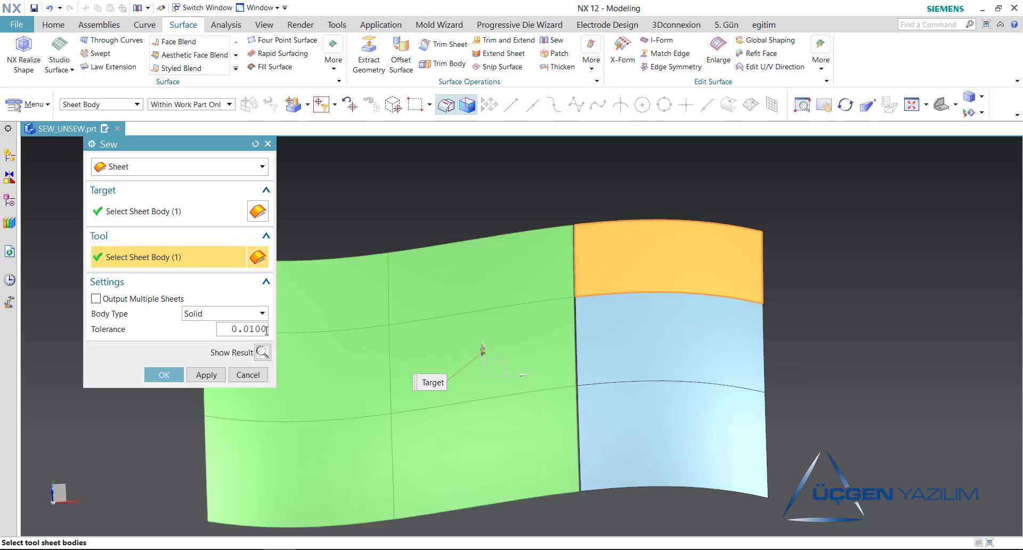
double_click(234, 330)
text(1)
key(Return)
click(261, 352)
click(512, 296)
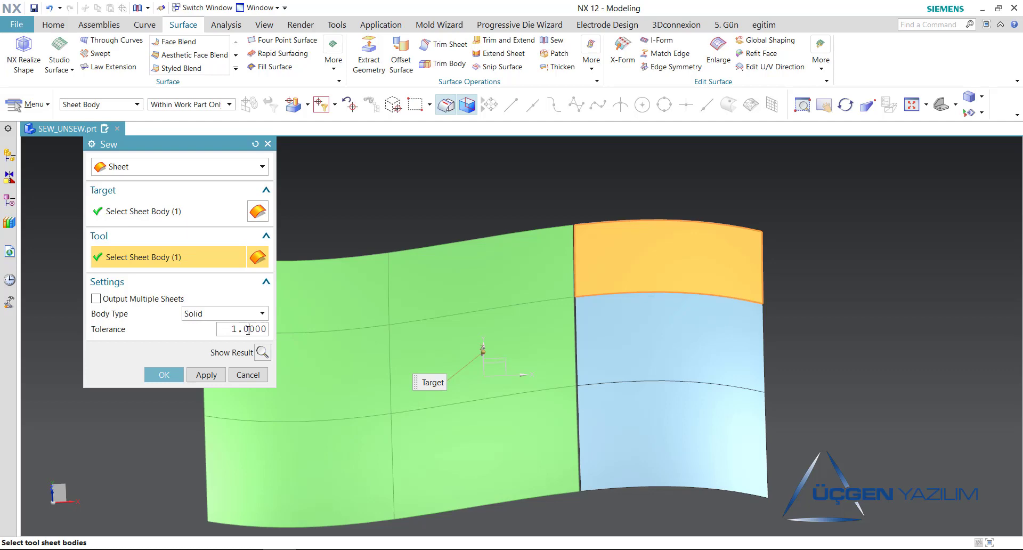
text(1.5000)
Preview the sew at 1.5 tolerance, then undo the preview.
key(Return)
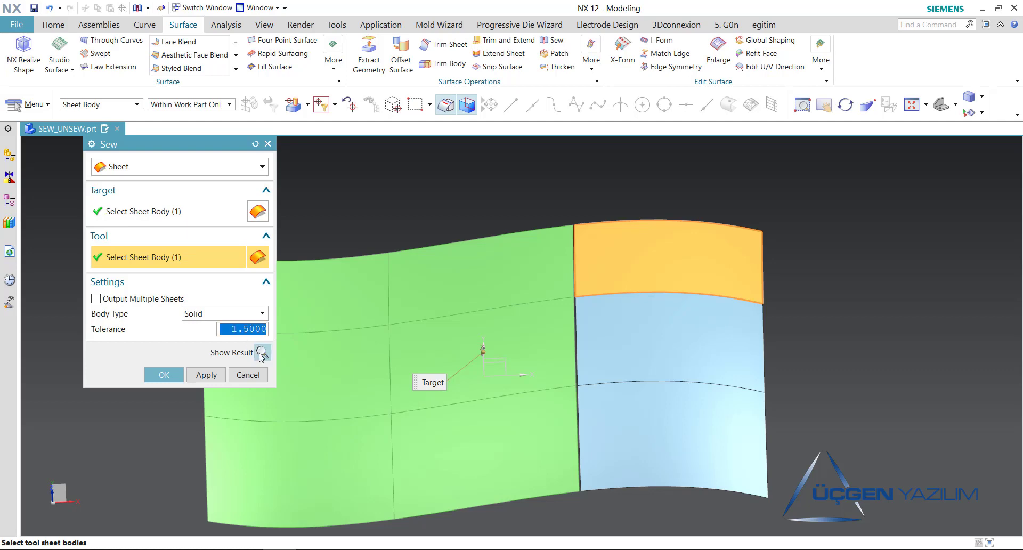
click(262, 352)
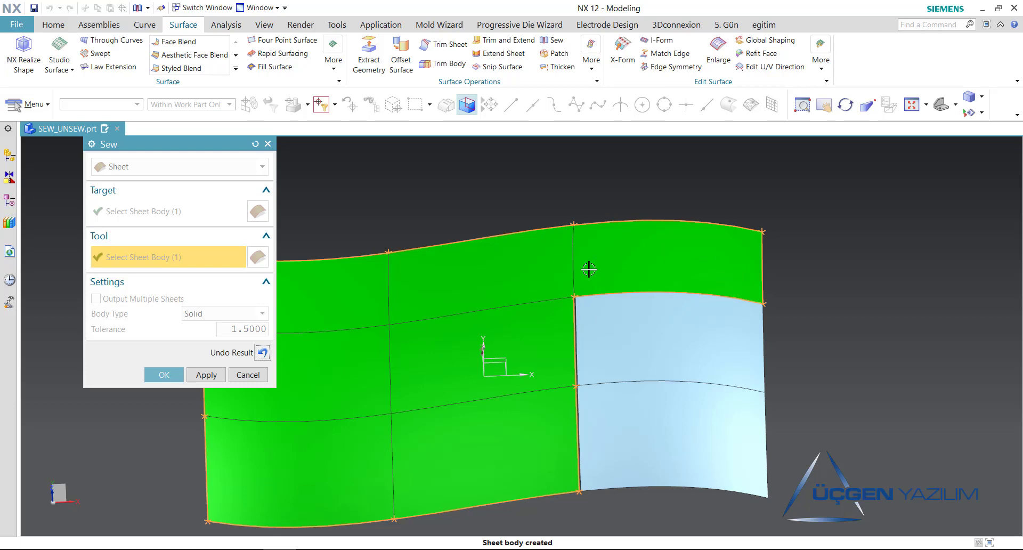
click(262, 353)
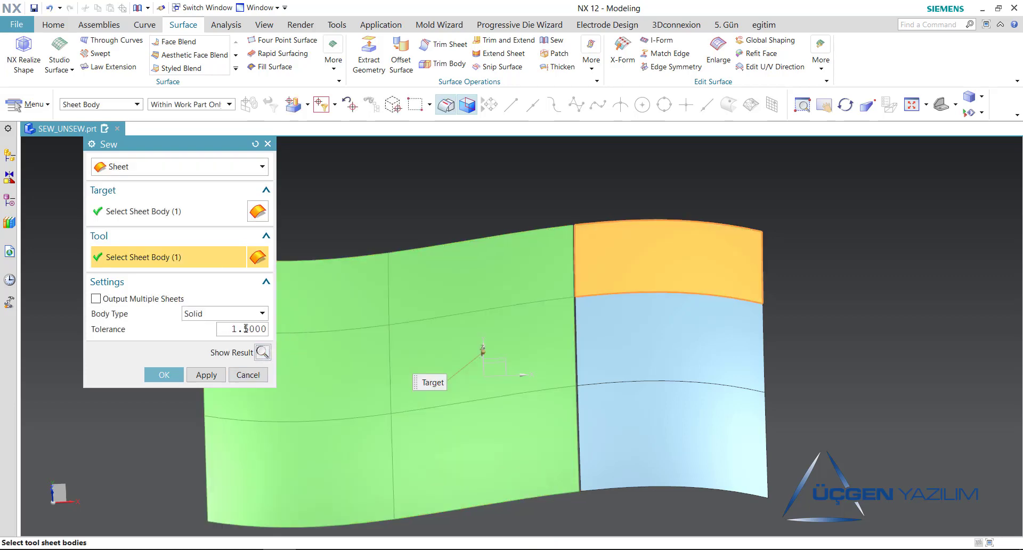
Reset the Sew dialog to clear the target and tool selections.
scroll(621, 261, up, 1)
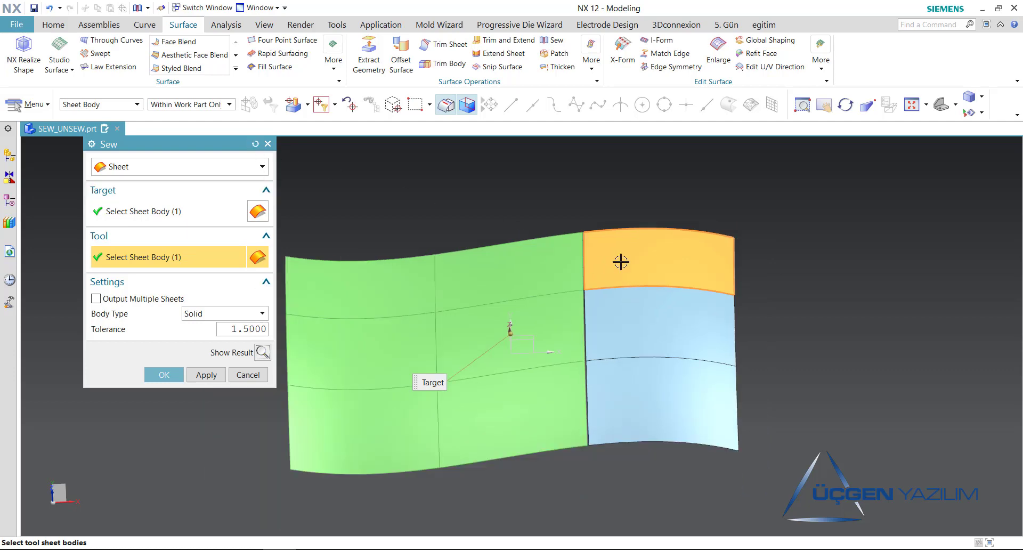
scroll(549, 323, down, 1)
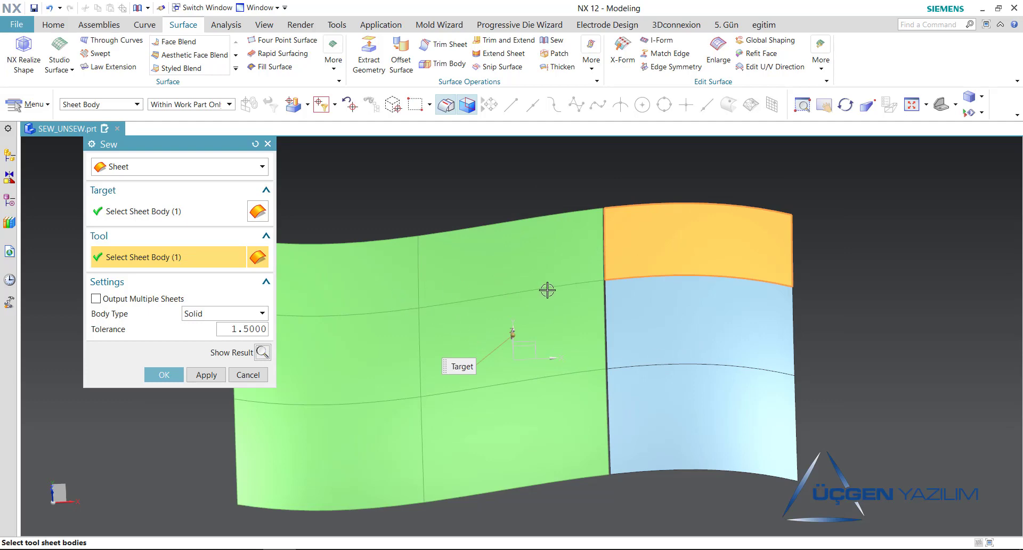
scroll(640, 292, up, 1)
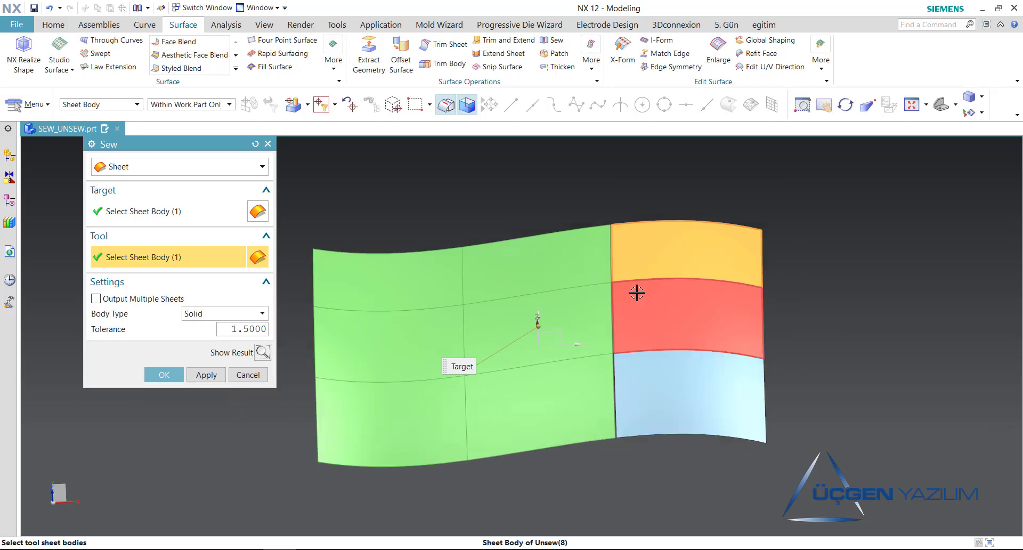
scroll(557, 308, down, 1)
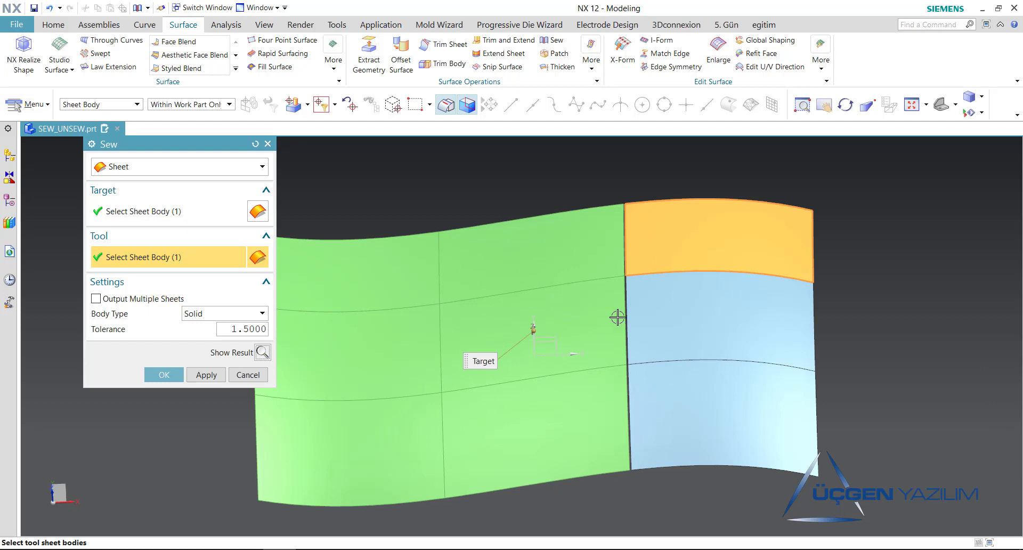
scroll(618, 330, down, 1)
scroll(539, 324, up, 1)
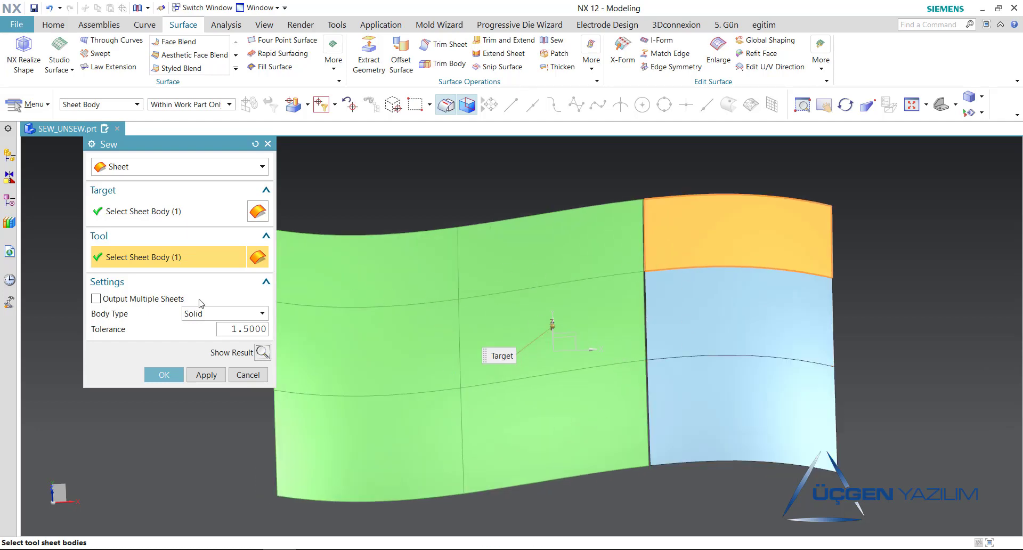
click(255, 144)
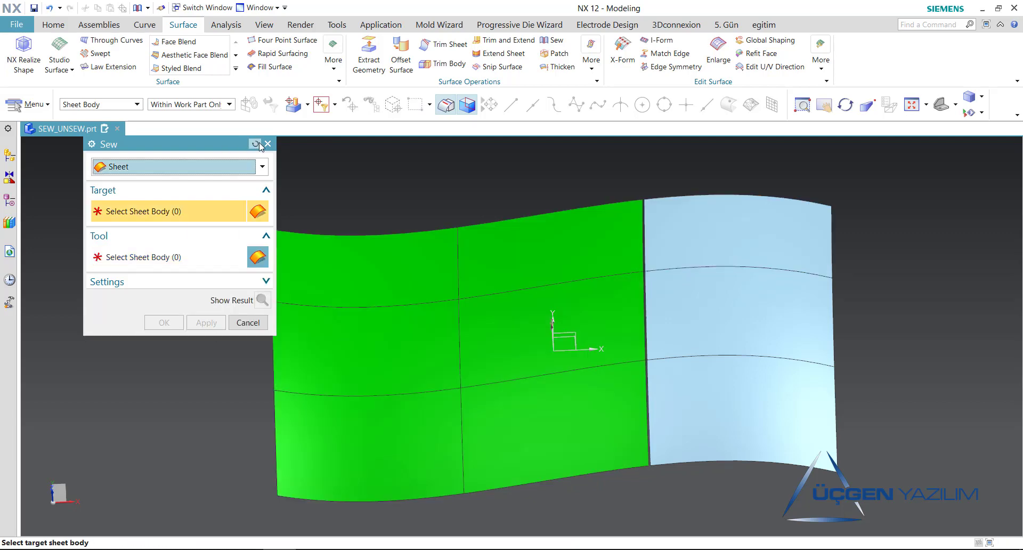
Cancel Sew, make layer 2 the work layer and hide layer 1 to reveal block and cylinder.
click(268, 144)
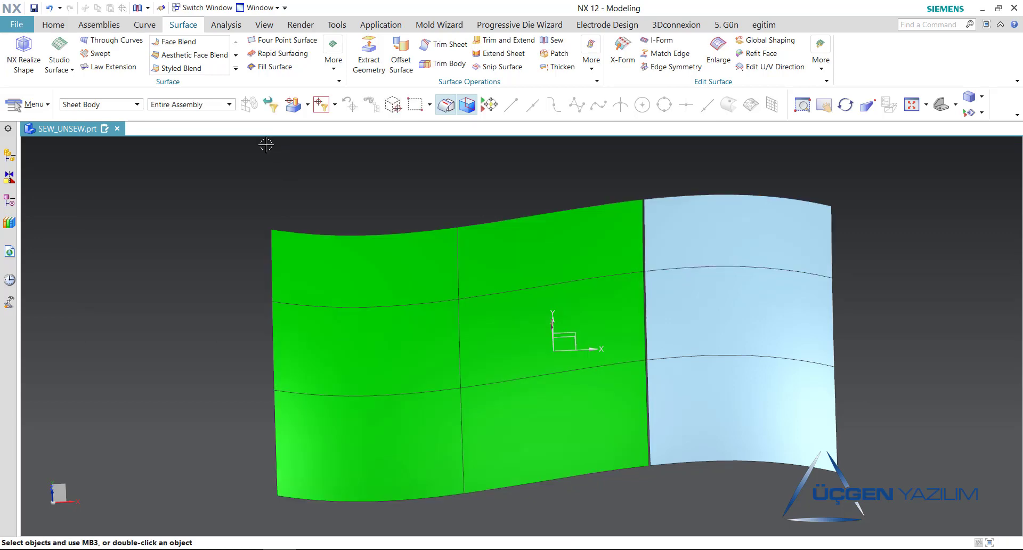
key(ctrl+l)
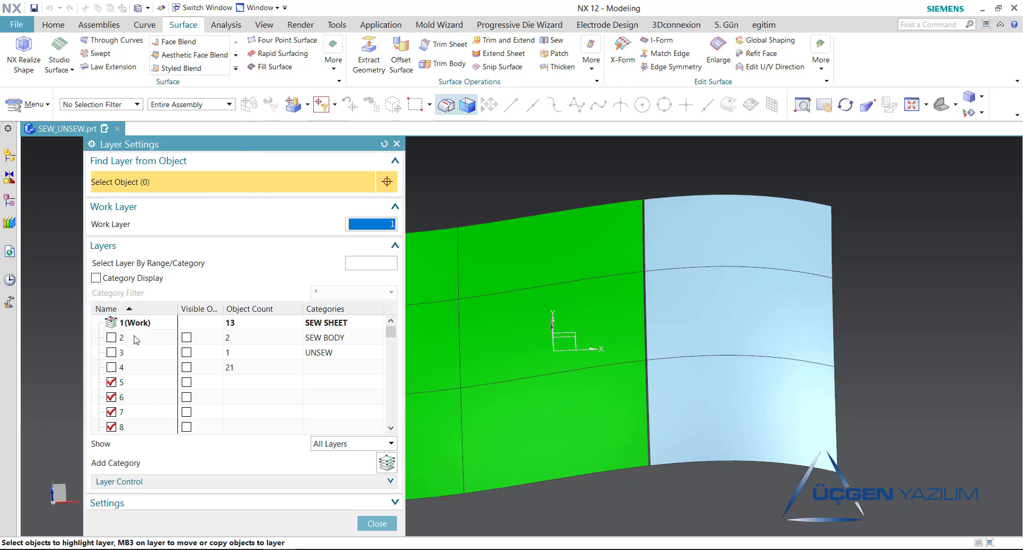
click(137, 338)
click(111, 323)
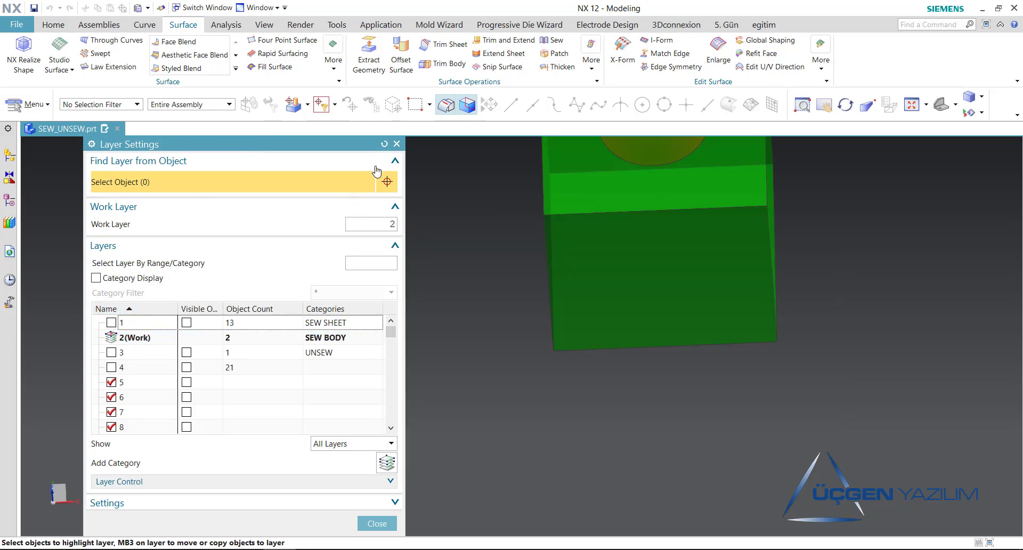
click(396, 144)
middle_drag(514, 346, 512, 267)
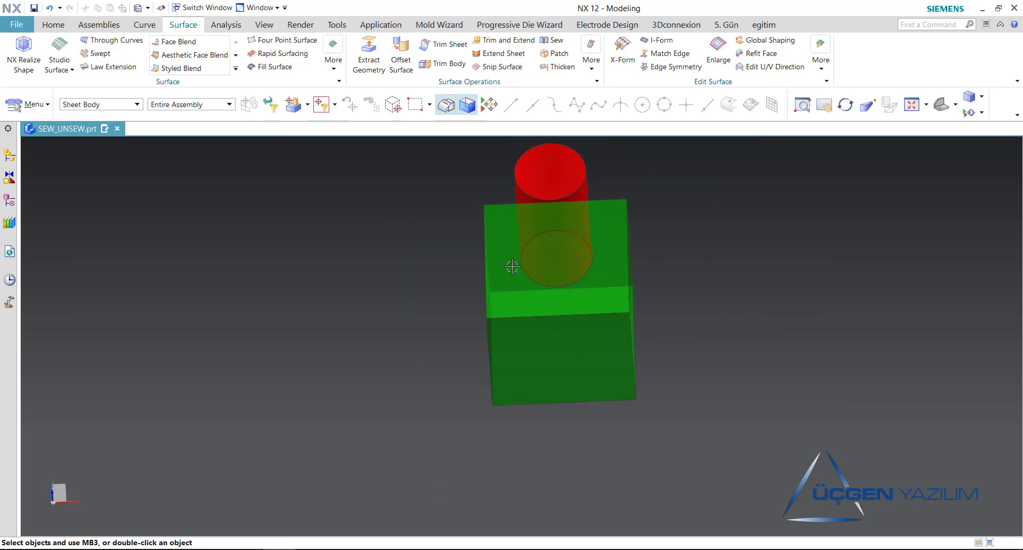
click(554, 41)
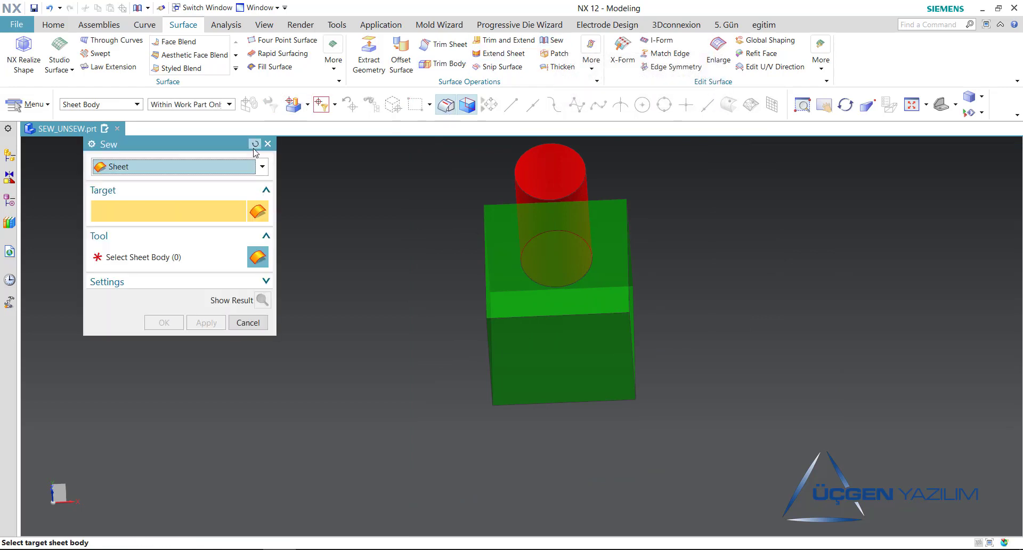
click(238, 168)
click(196, 203)
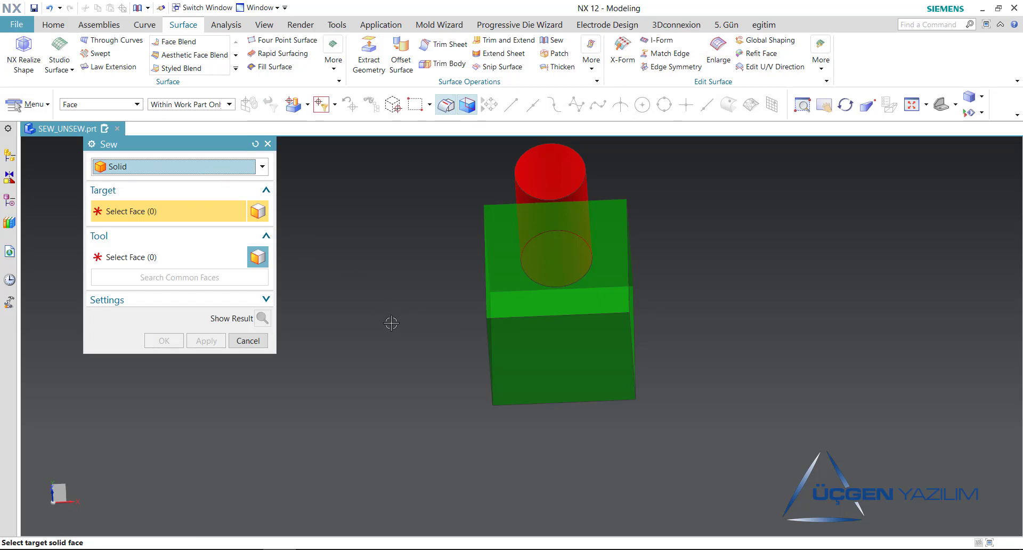
mouse_move(391, 324)
middle_down()
mouse_move(399, 303)
mouse_move(524, 317)
middle_up()
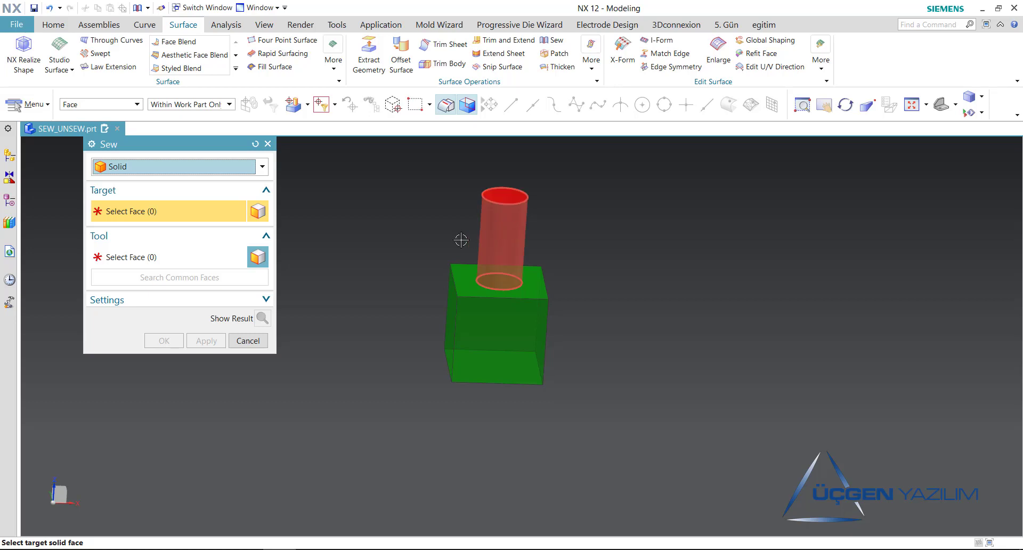
right_click(502, 220)
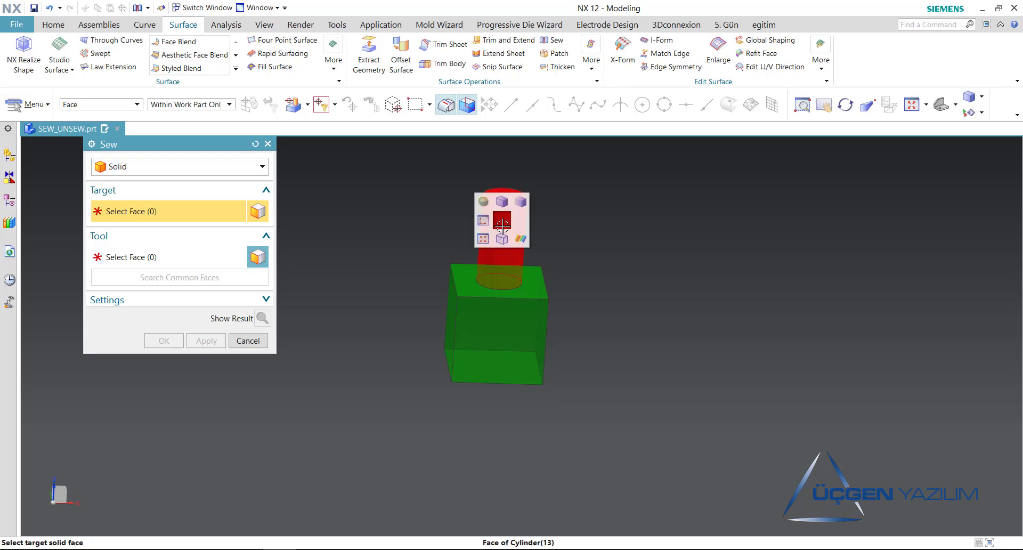
click(248, 340)
Hide the red cylinder to inspect the green block on its own.
right_click(505, 226)
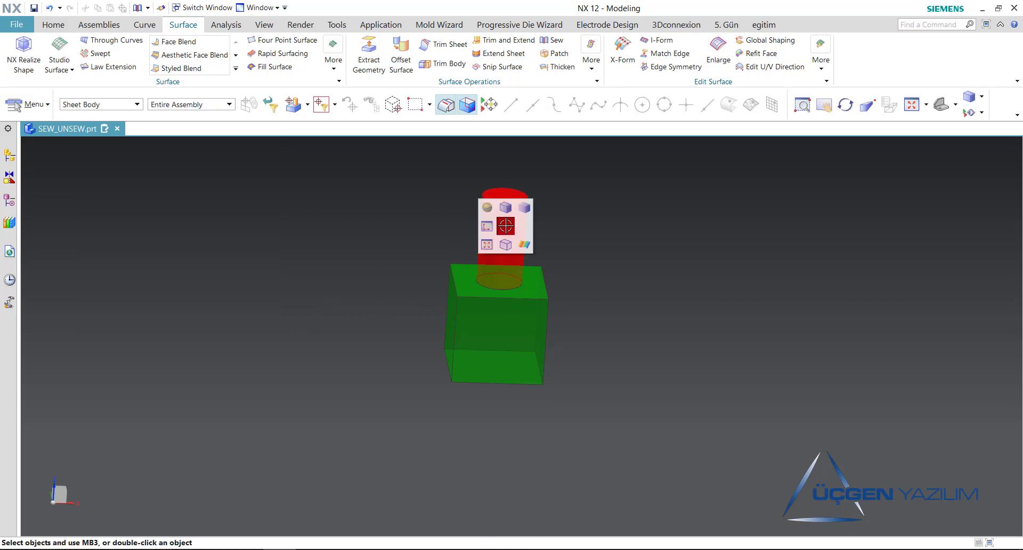
click(122, 103)
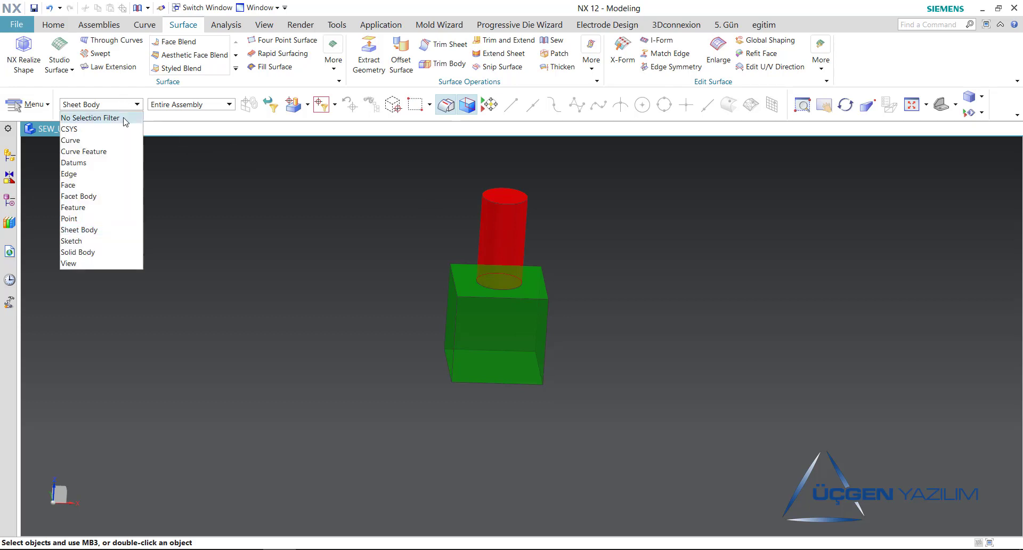
click(99, 116)
click(495, 226)
key(ctrl+b)
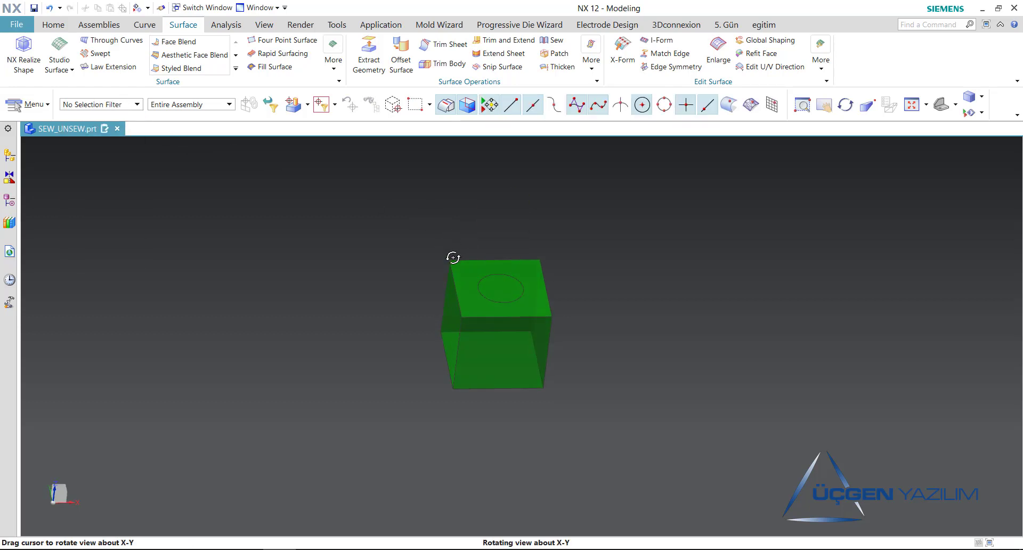
middle_drag(449, 241, 491, 299)
scroll(491, 299, up, 3)
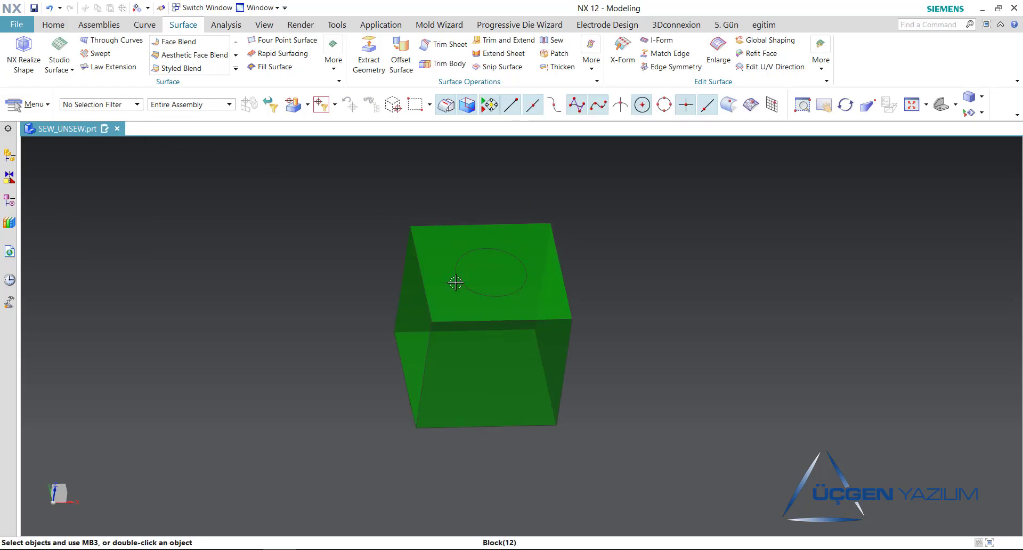
Set the filter to Face and invert visibility to view the cylinder alone.
click(137, 105)
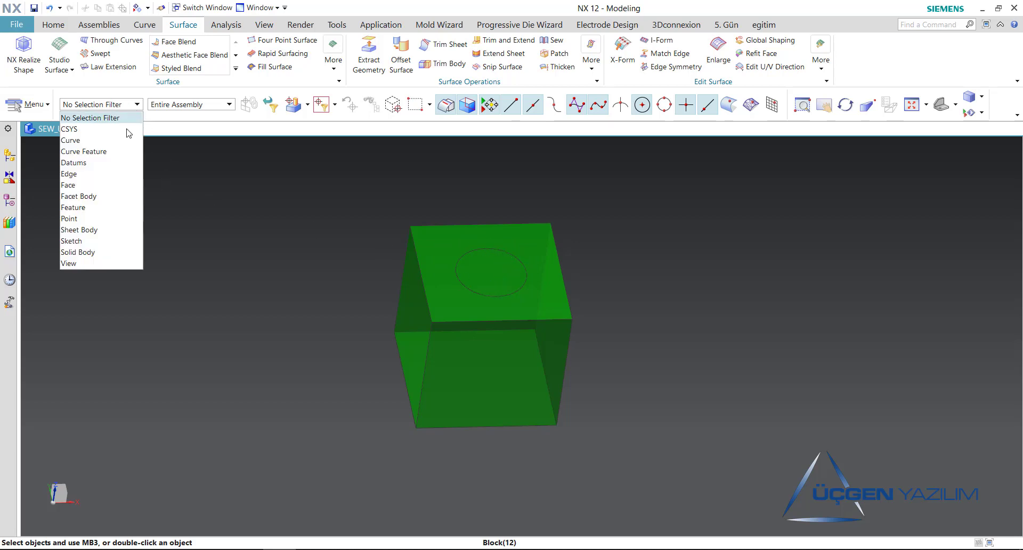
click(75, 189)
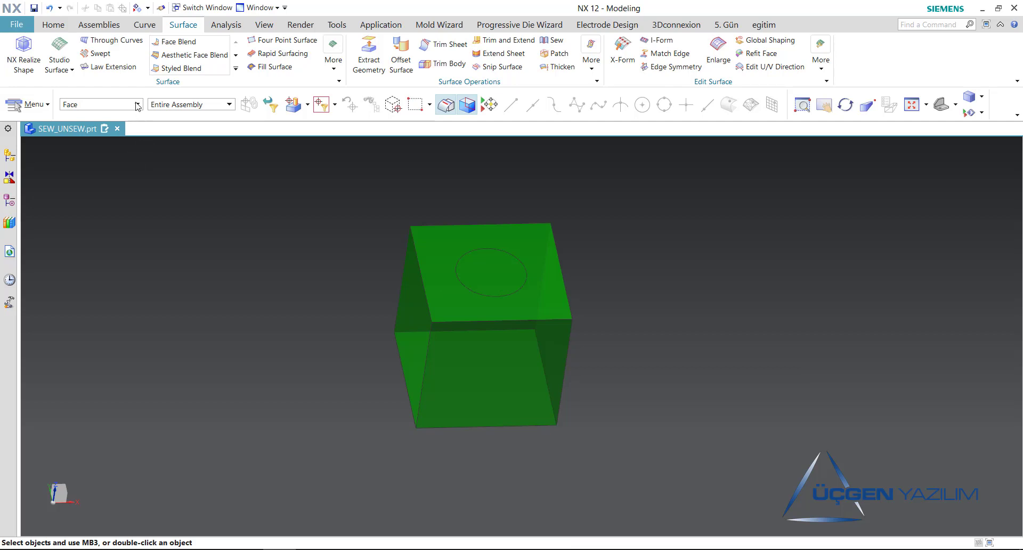
key(ctrl+shift+b)
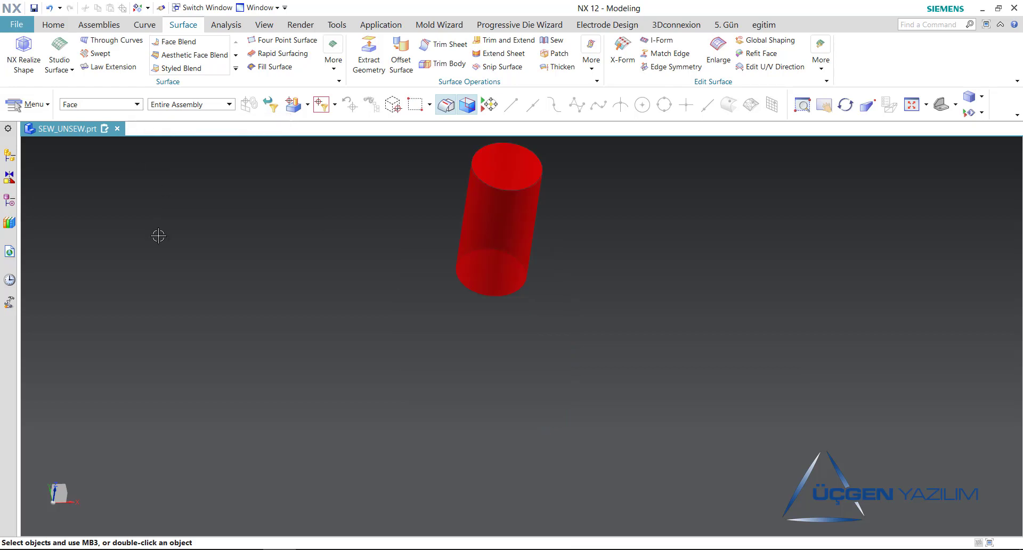
middle_drag(452, 343, 463, 274)
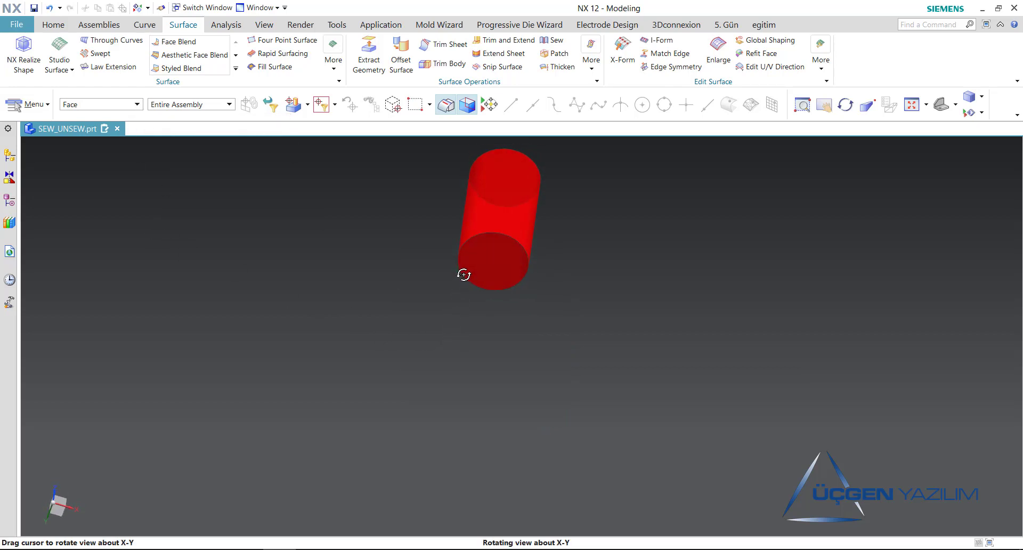
Hide the cylinder again, then show all so block and cylinder appear together.
click(128, 105)
click(80, 118)
click(498, 229)
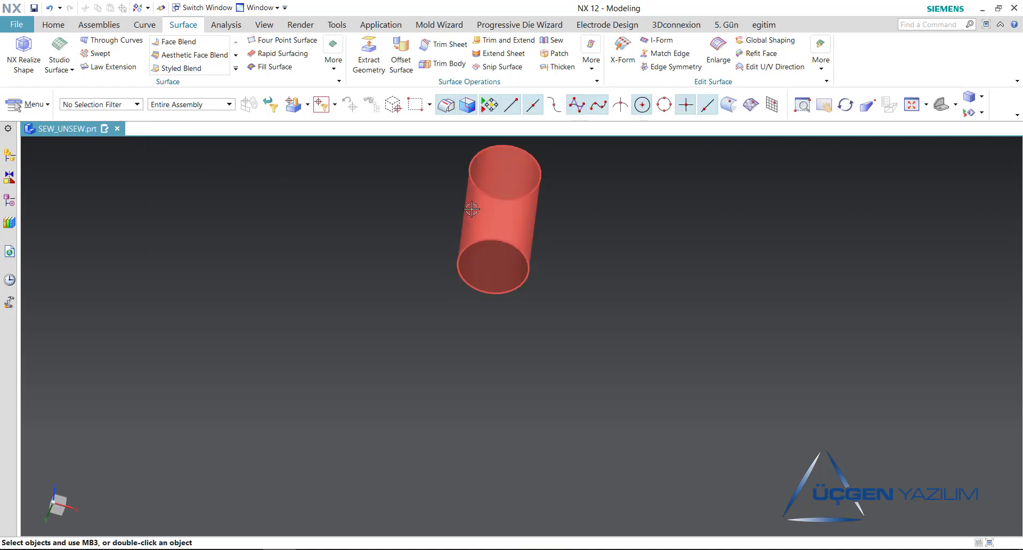
key(ctrl+b)
key(ctrl+shift+u)
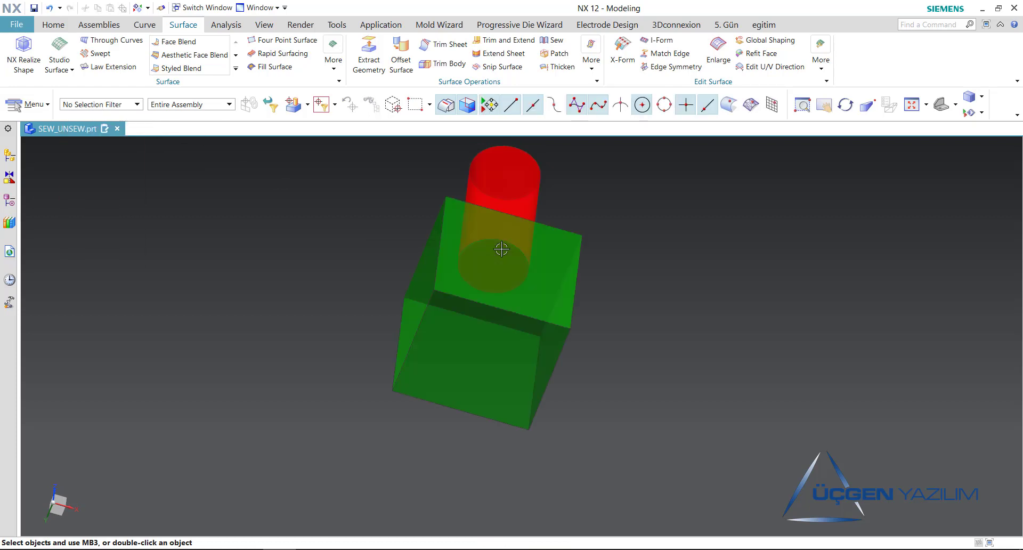
middle_drag(406, 244, 405, 277)
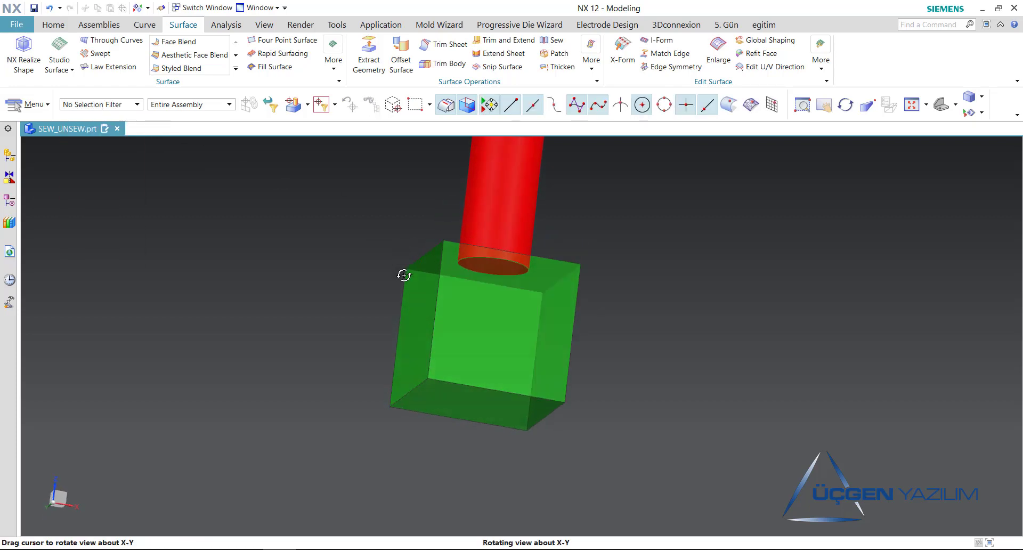
click(549, 44)
Set the Sew type to Solid and pick the circular face at the cylinder base as target.
click(221, 167)
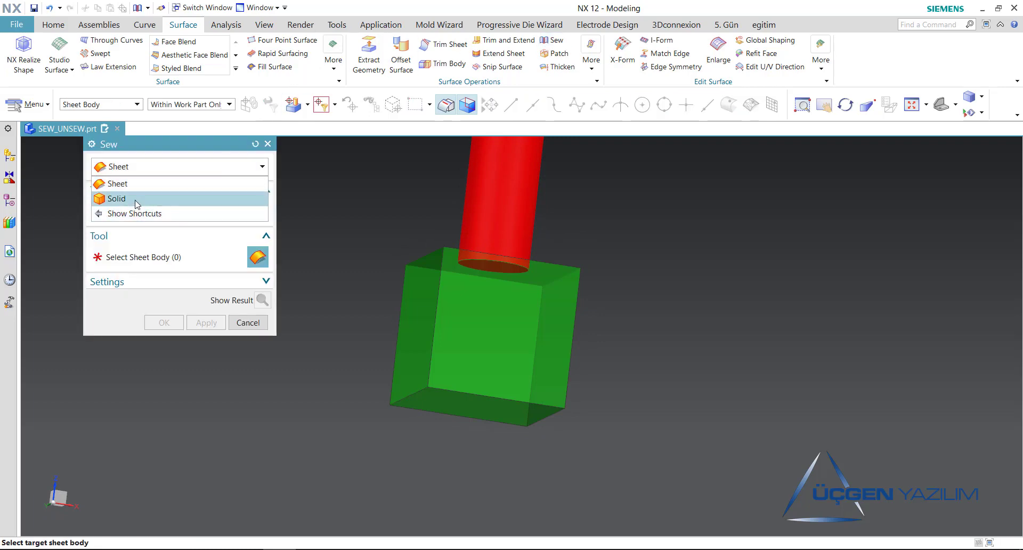
click(138, 204)
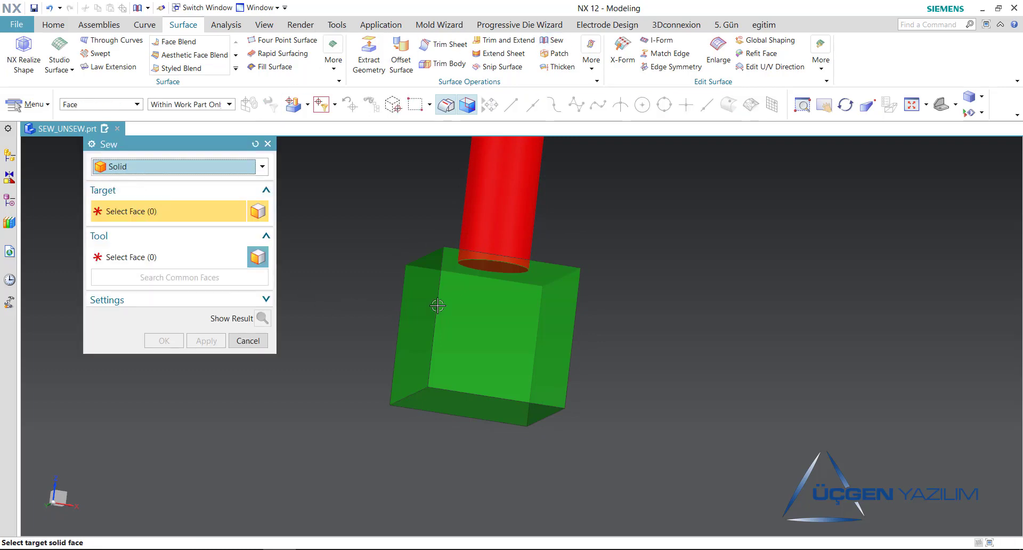
middle_drag(332, 319, 342, 301)
scroll(498, 270, up, 3)
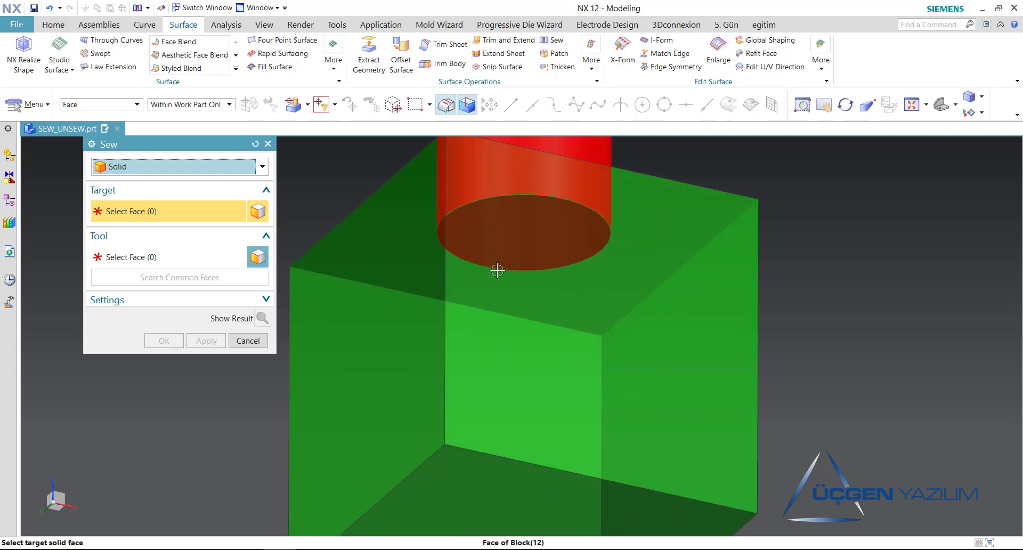
scroll(513, 245, up, 2)
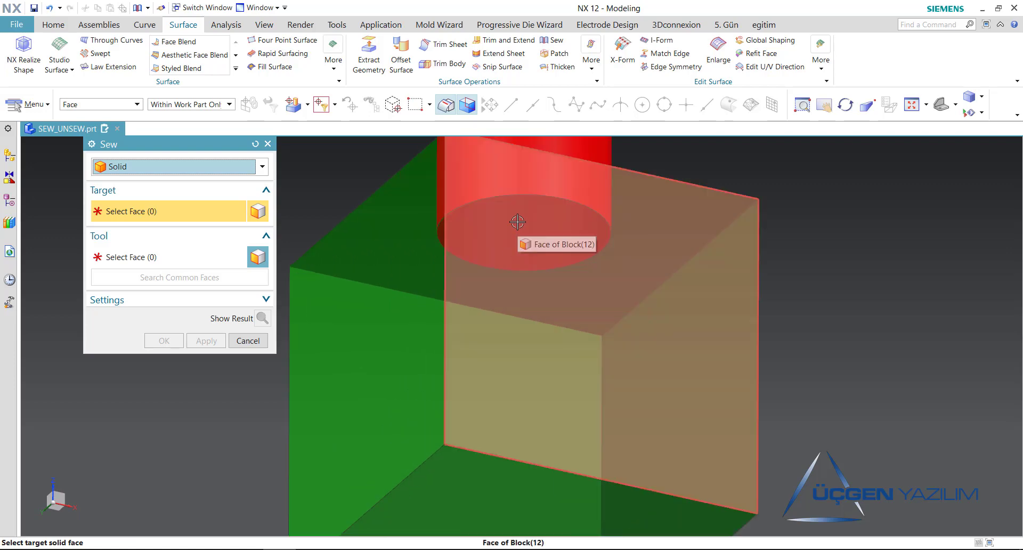
click(519, 222)
click(582, 252)
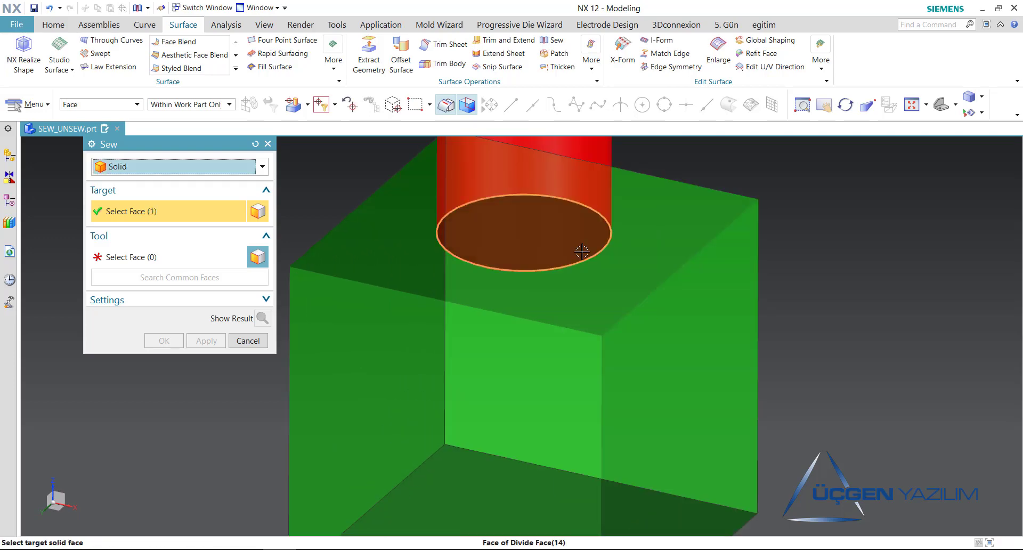
middle_click(528, 227)
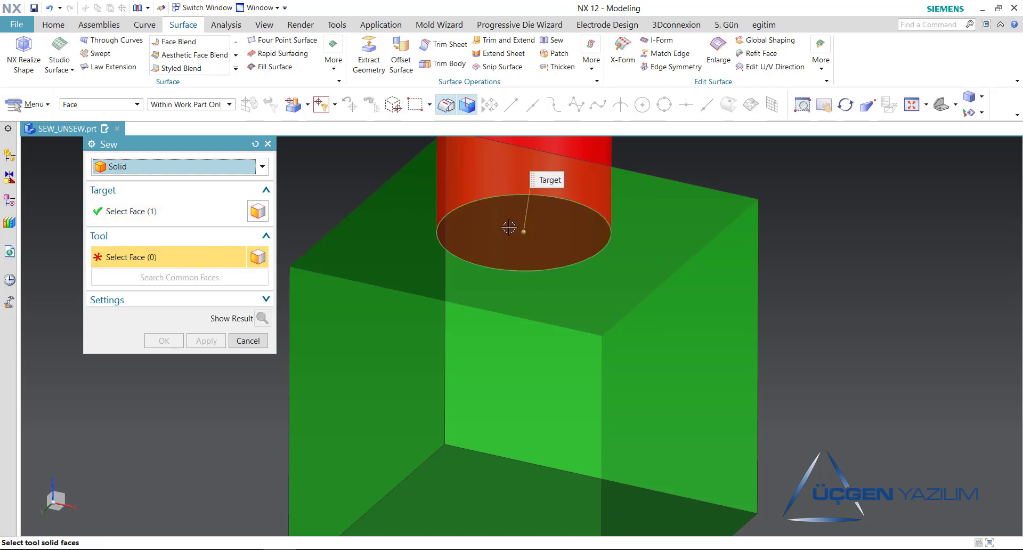
Preview and apply the sew, merging block and cylinder into one green solid.
scroll(602, 266, down, 3)
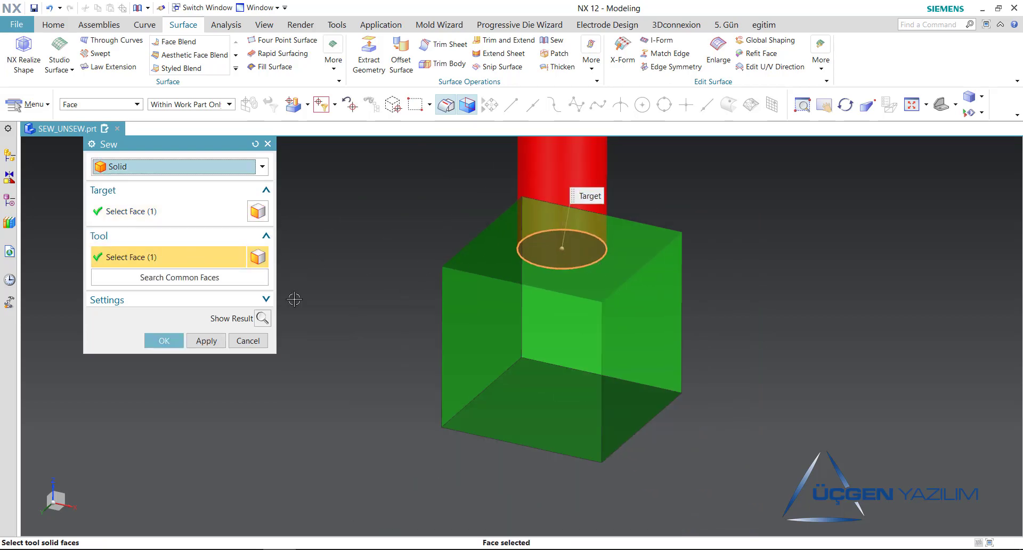
click(263, 318)
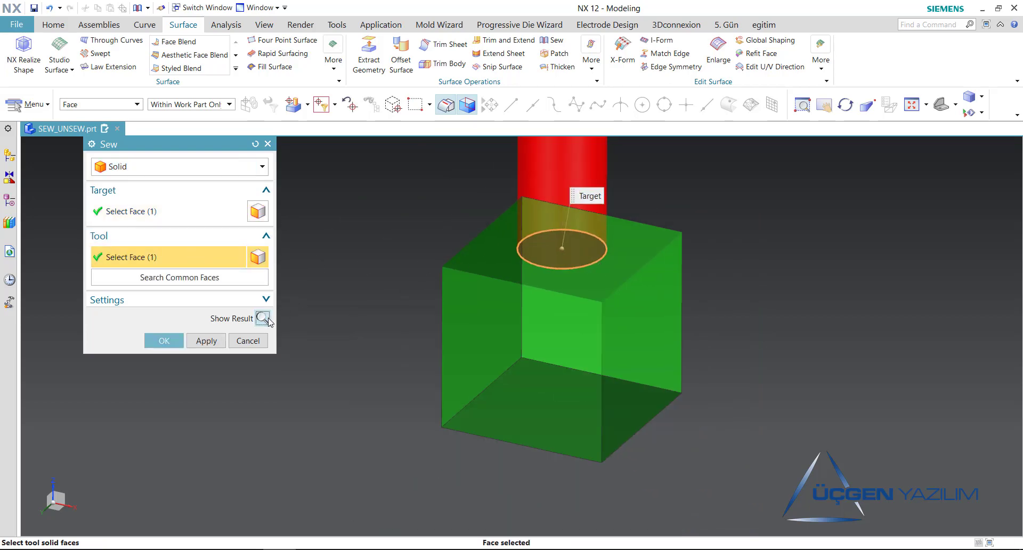
click(160, 347)
scroll(430, 361, down, 3)
middle_drag(363, 342, 366, 373)
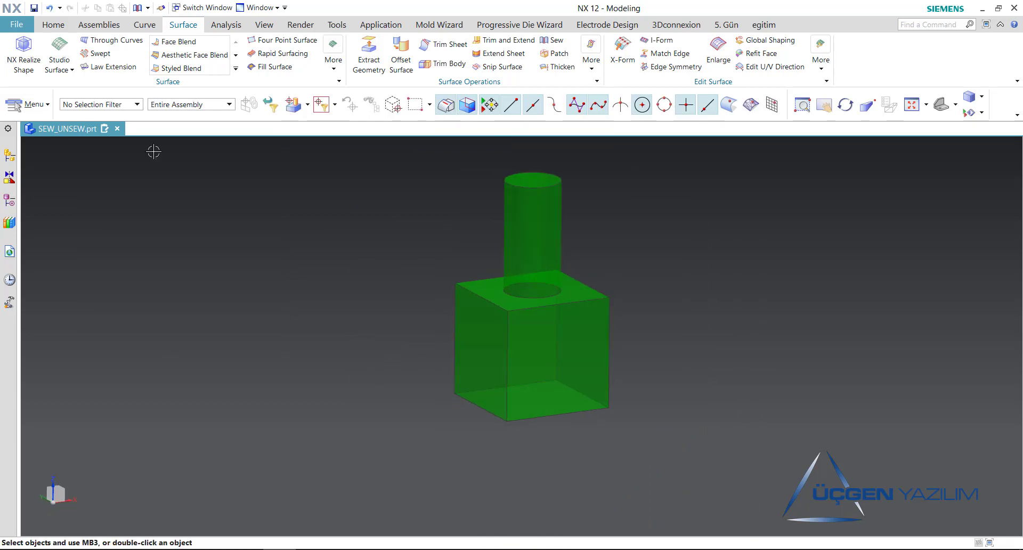
click(136, 107)
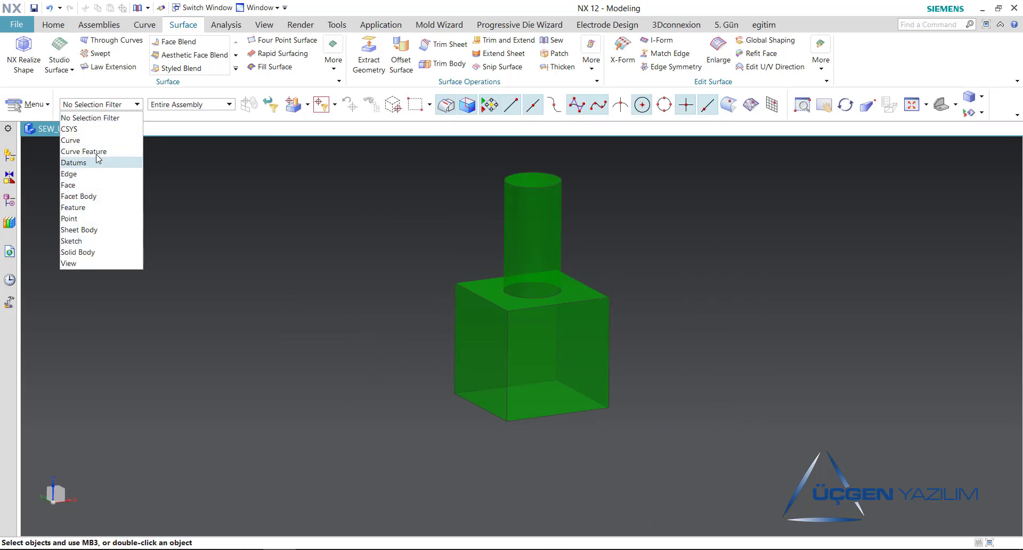
click(96, 252)
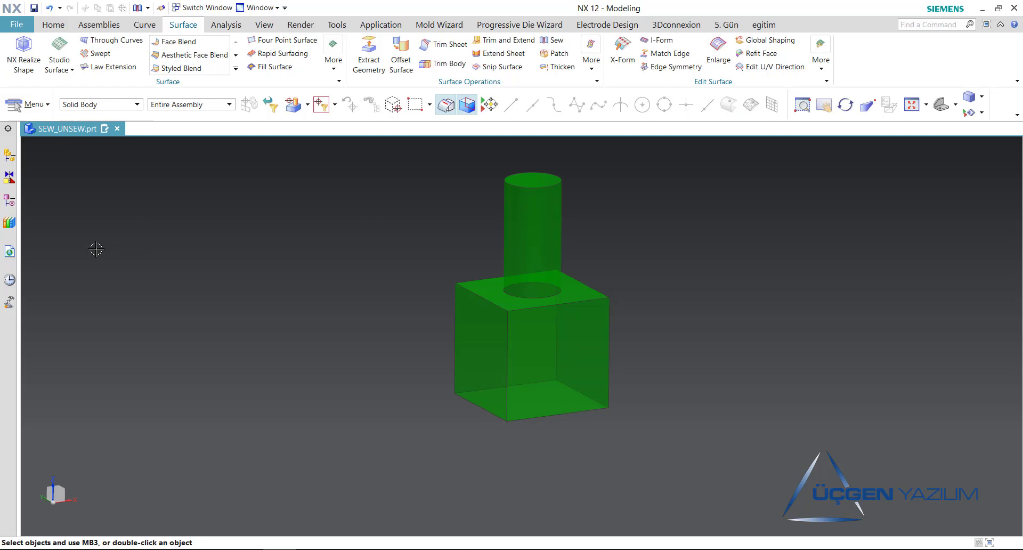
click(532, 341)
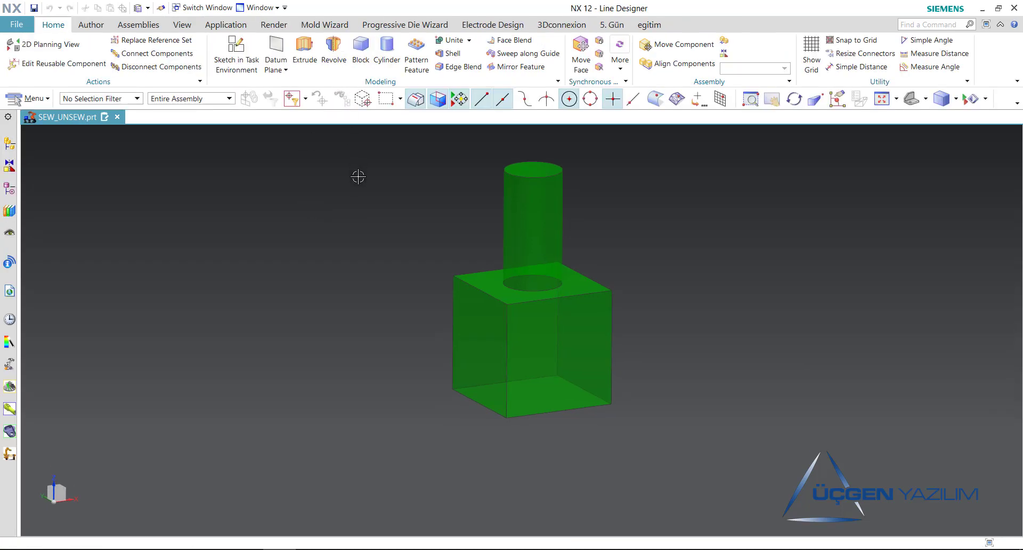
key(ctrl+m)
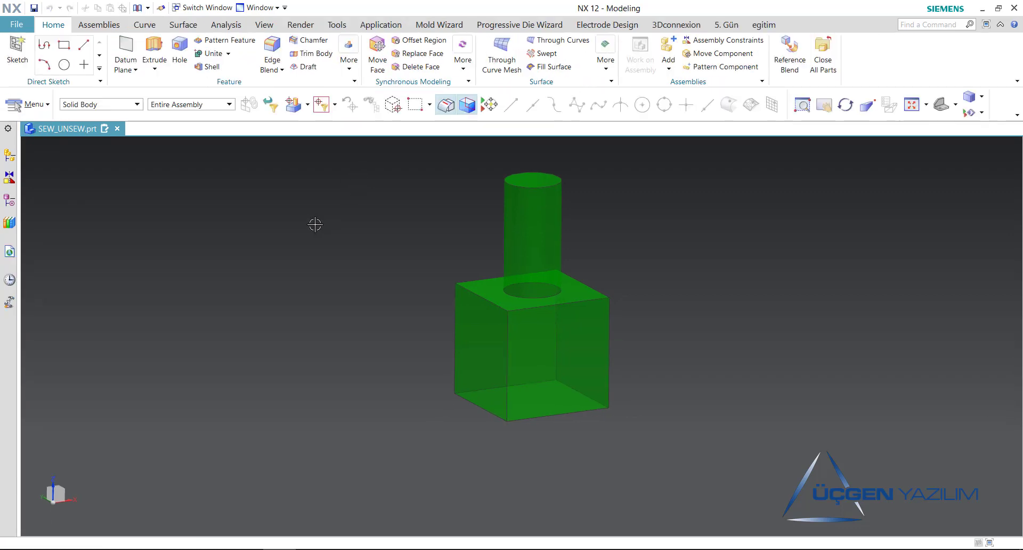
Make layer 3 (UNSEW) the work layer and hide layer 2.
key(ctrl+l)
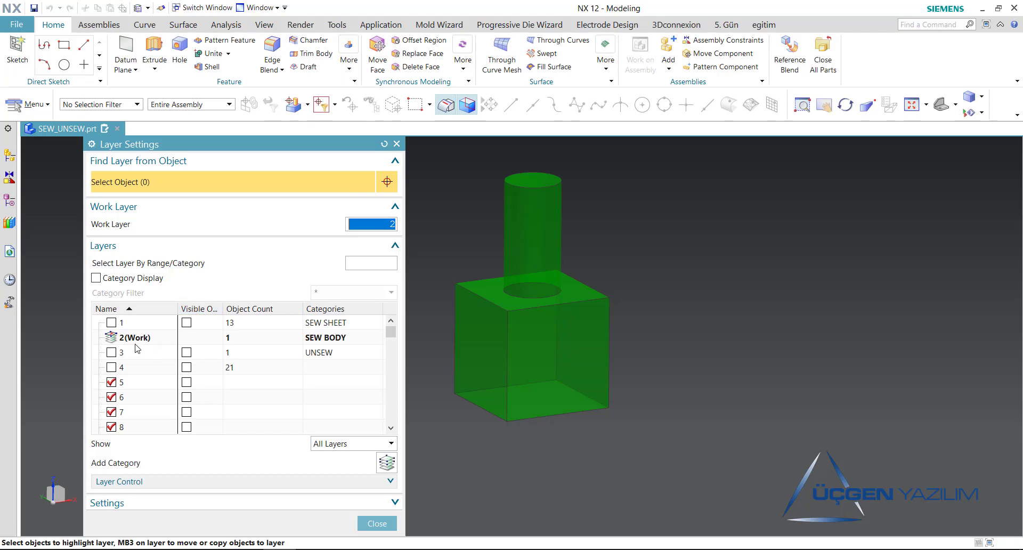
double_click(133, 352)
click(112, 339)
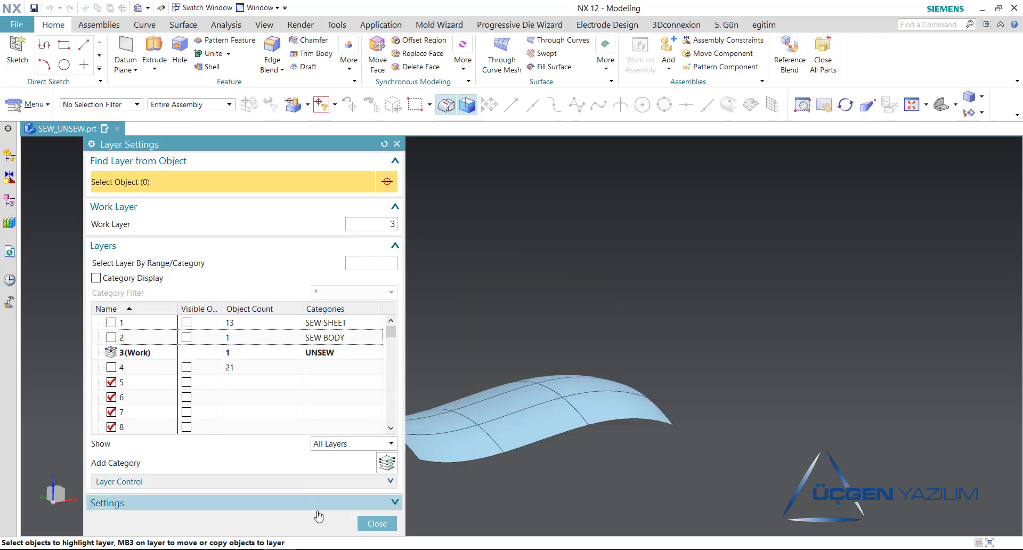
click(361, 524)
middle_drag(575, 495, 554, 511)
Set the selection filter to Face and browse the Surface tab's extra operations.
click(126, 105)
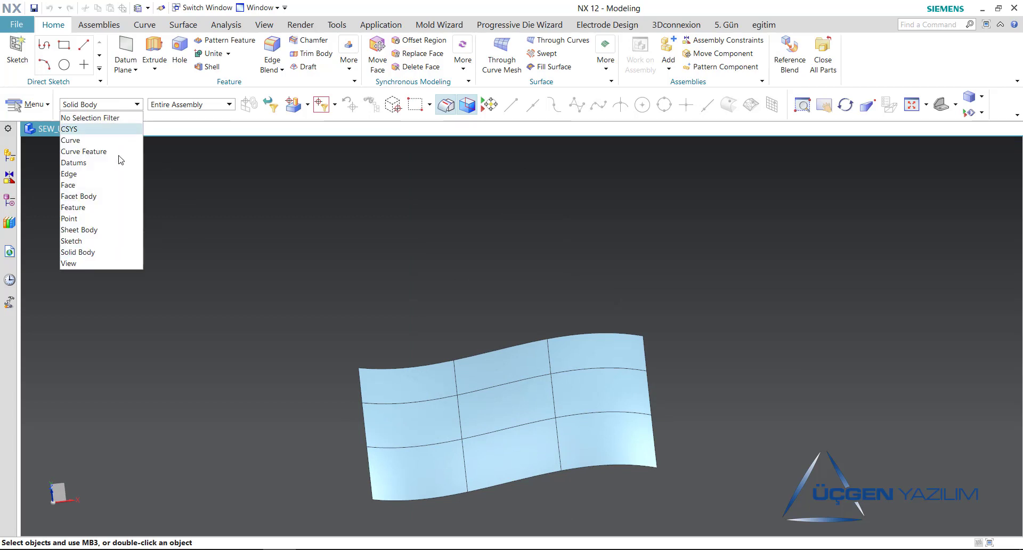
click(96, 230)
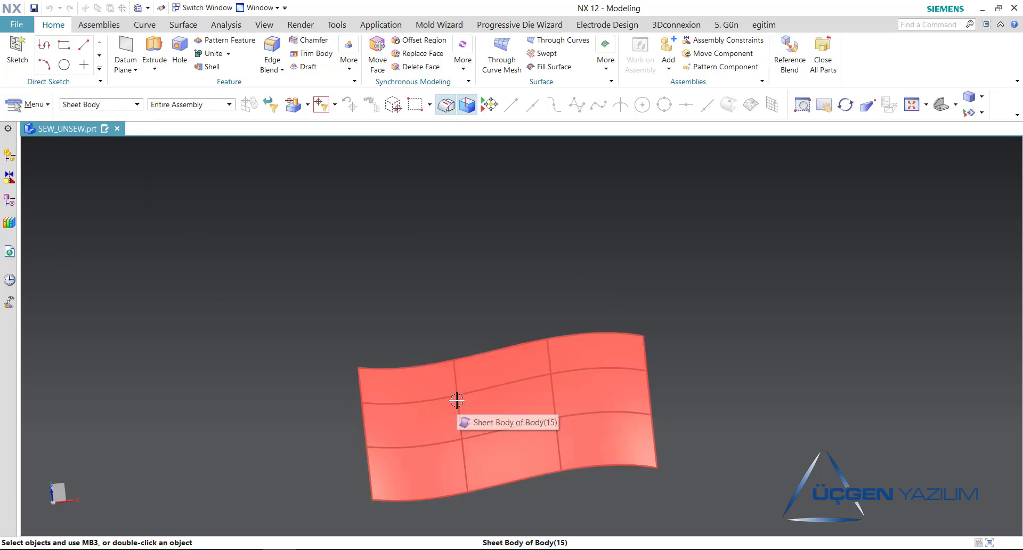
click(125, 105)
click(96, 177)
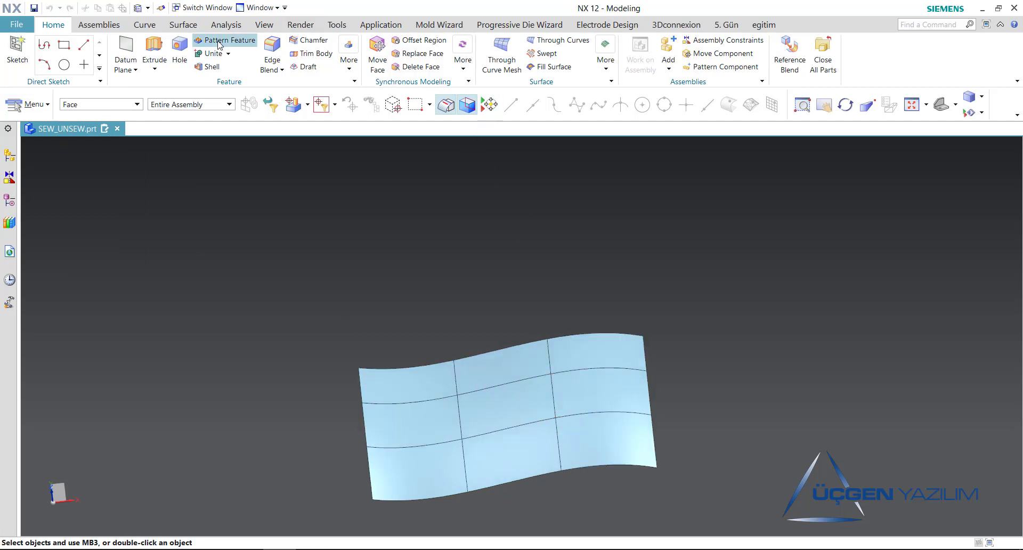
click(183, 25)
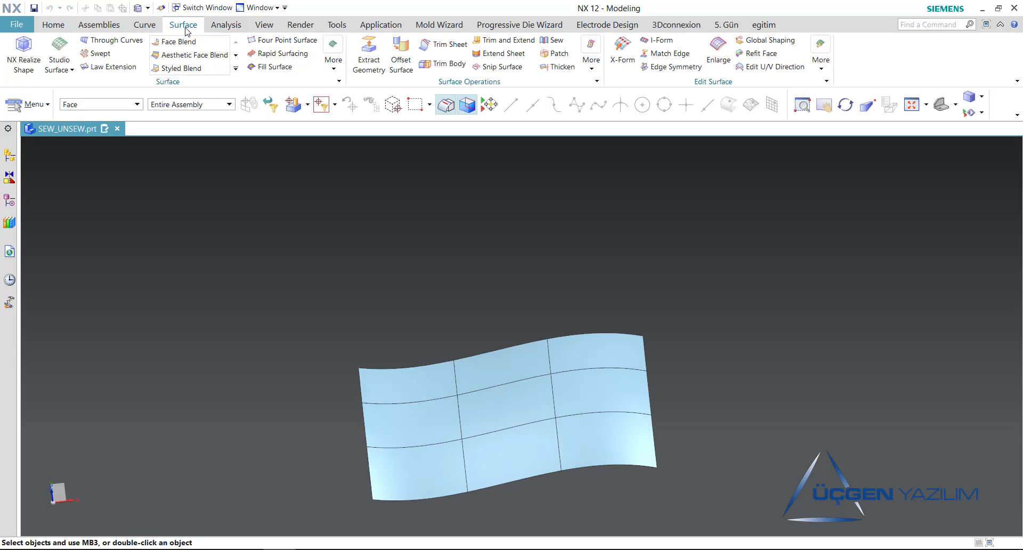
click(592, 70)
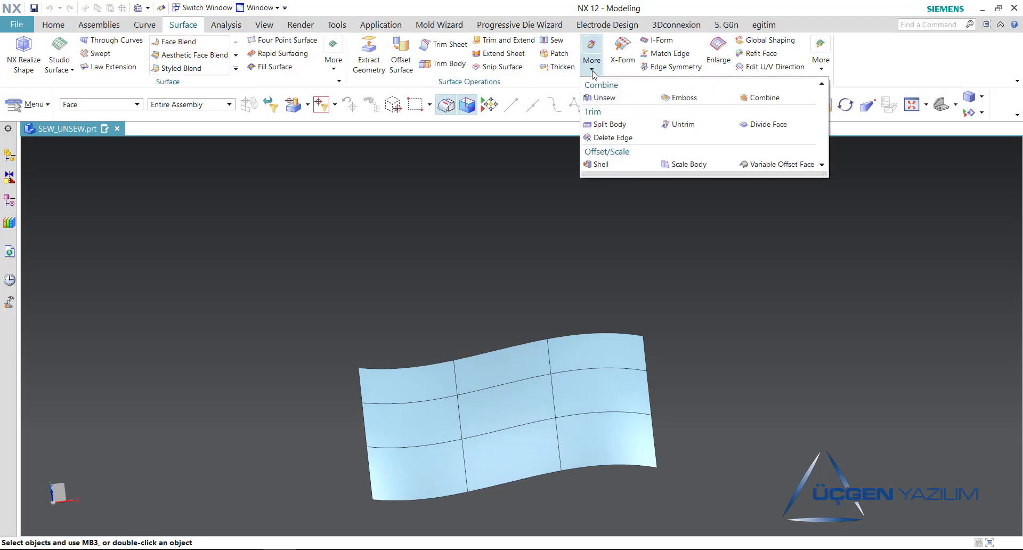
click(604, 99)
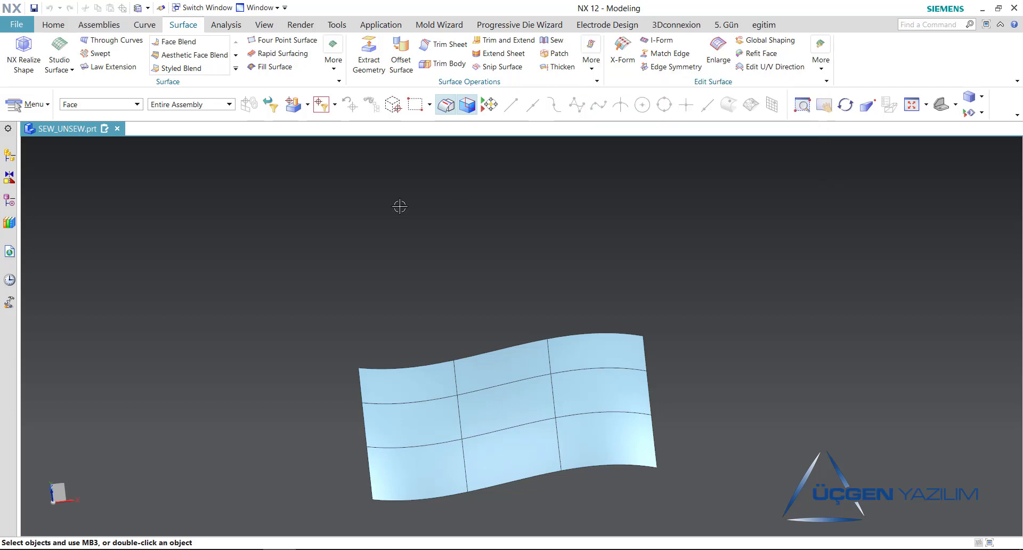
Start Unsew from Menu > Insert > Combine, reset its options and fit the sheet in view.
click(29, 103)
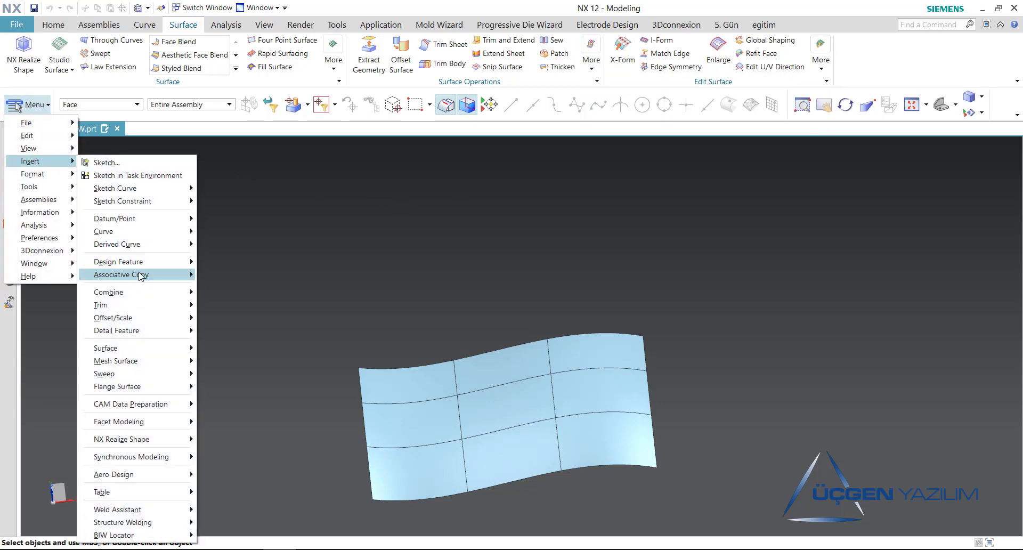
mouse_move(30, 161)
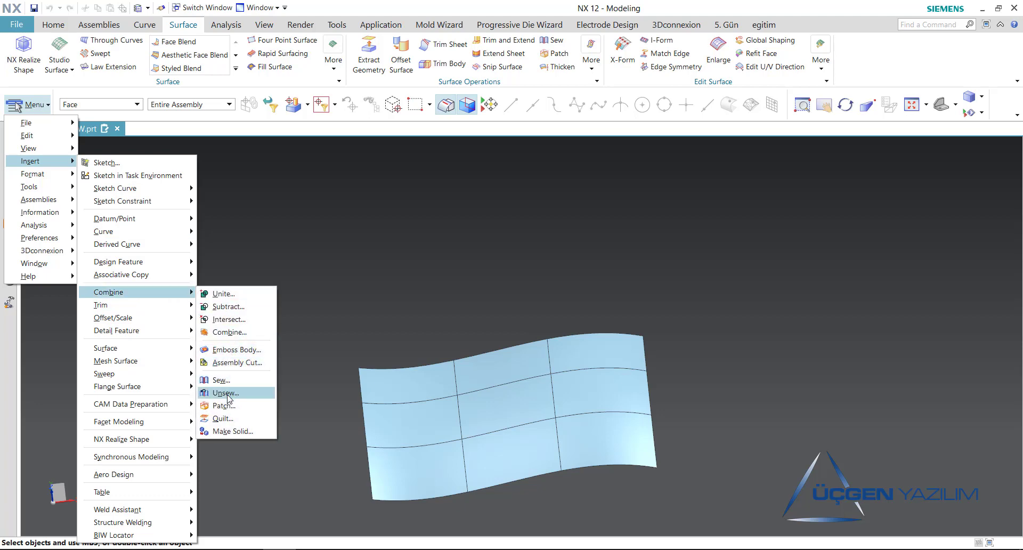
click(229, 395)
click(255, 143)
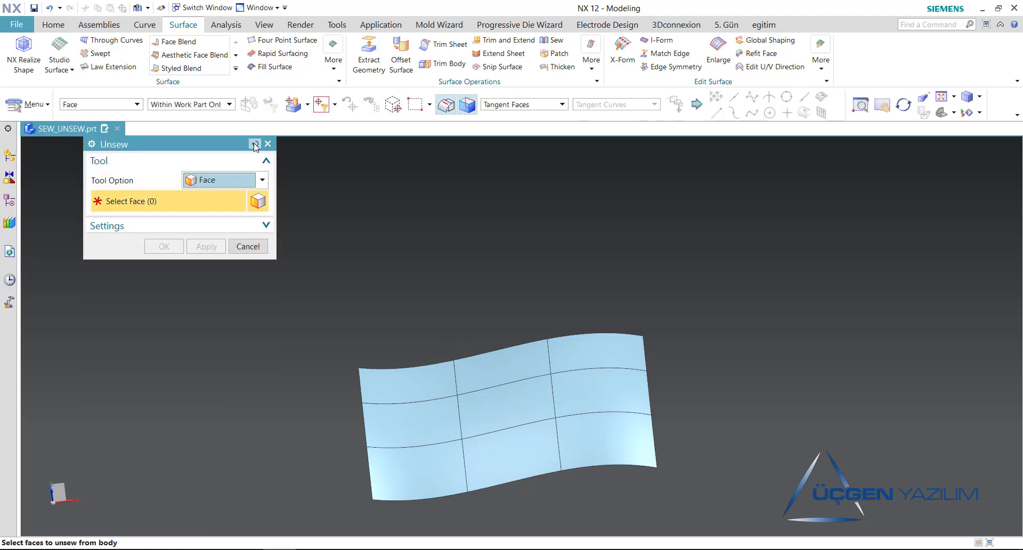
key(ctrl+f)
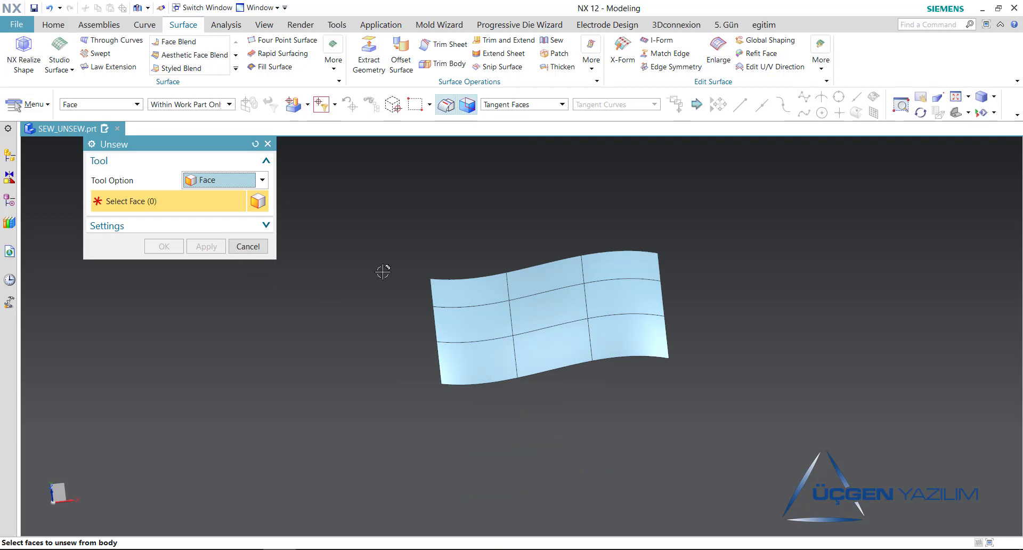
middle_drag(399, 288, 389, 293)
Using the Single Face rule, unsew the top-left panel into its own sheet body.
click(466, 281)
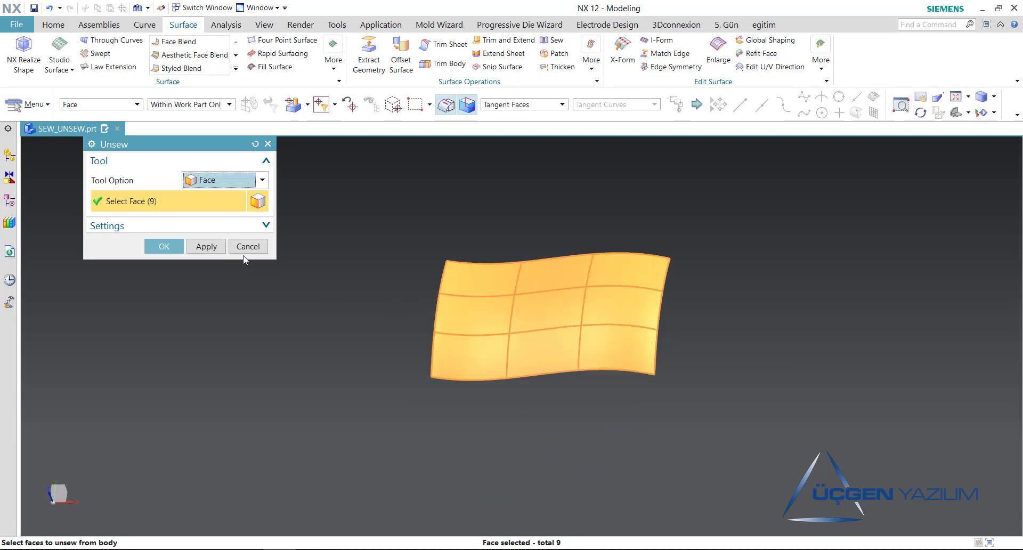
right_click(462, 276)
click(479, 286)
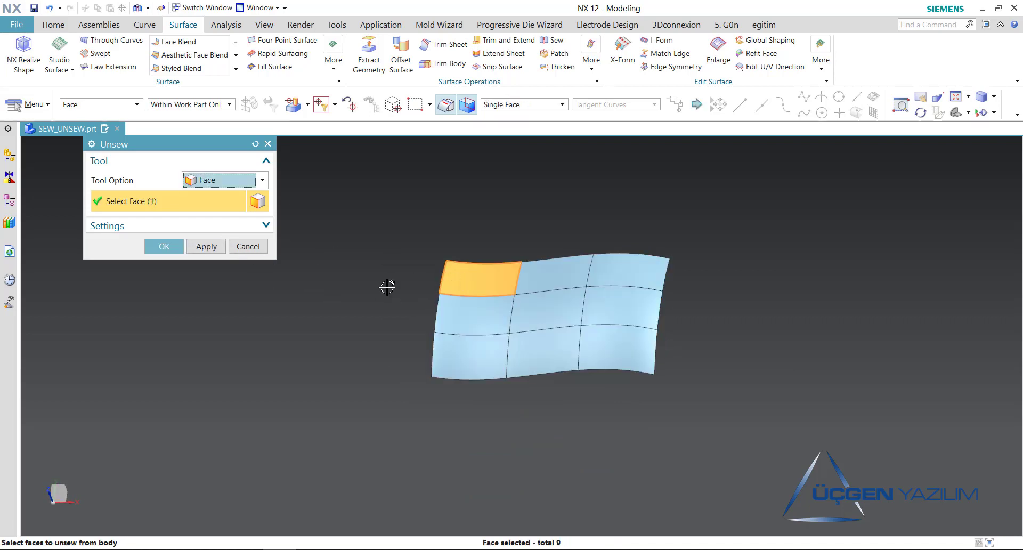
click(211, 252)
click(248, 247)
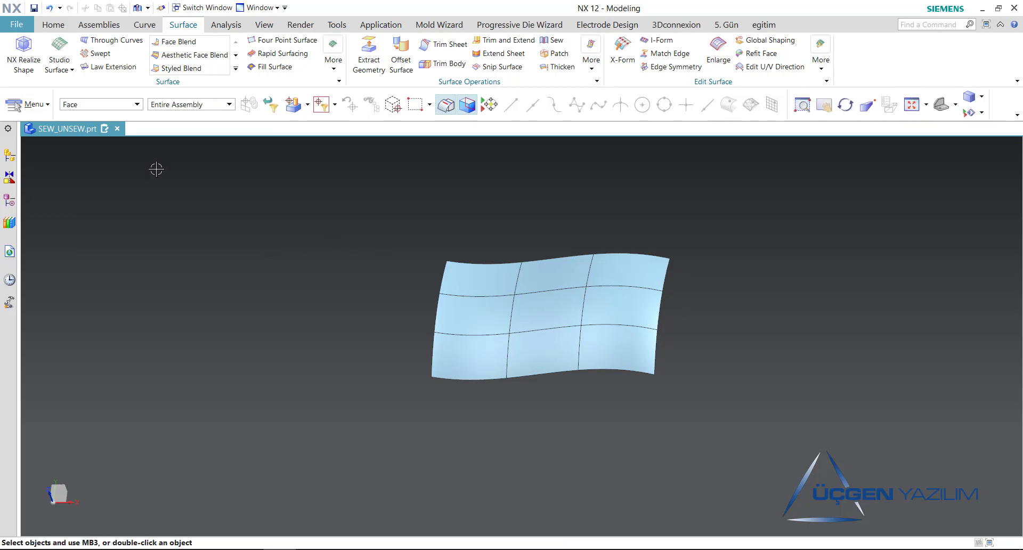
Filter selection to sheet bodies and start Unsew with One Body for Connected Faces output.
click(122, 105)
click(101, 229)
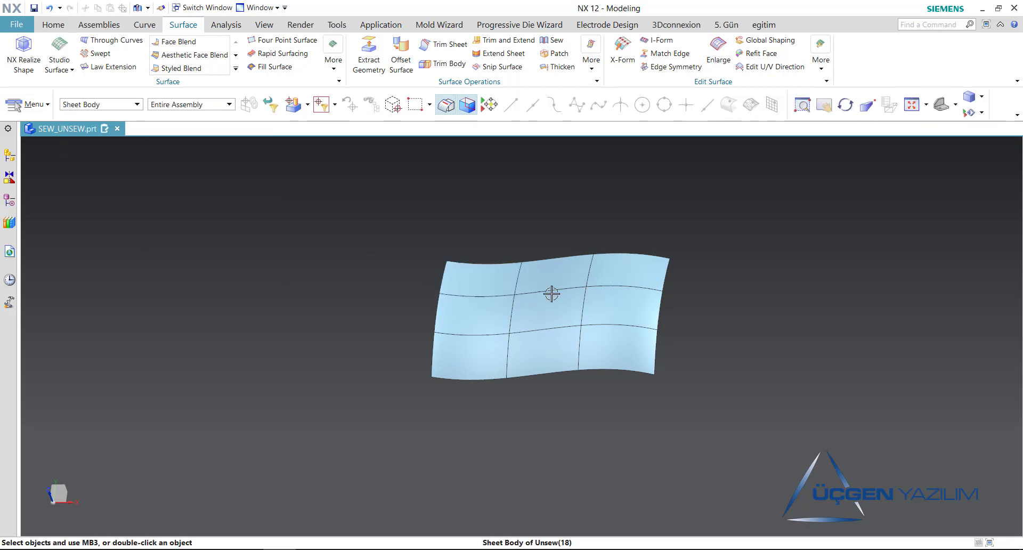
click(591, 68)
click(608, 125)
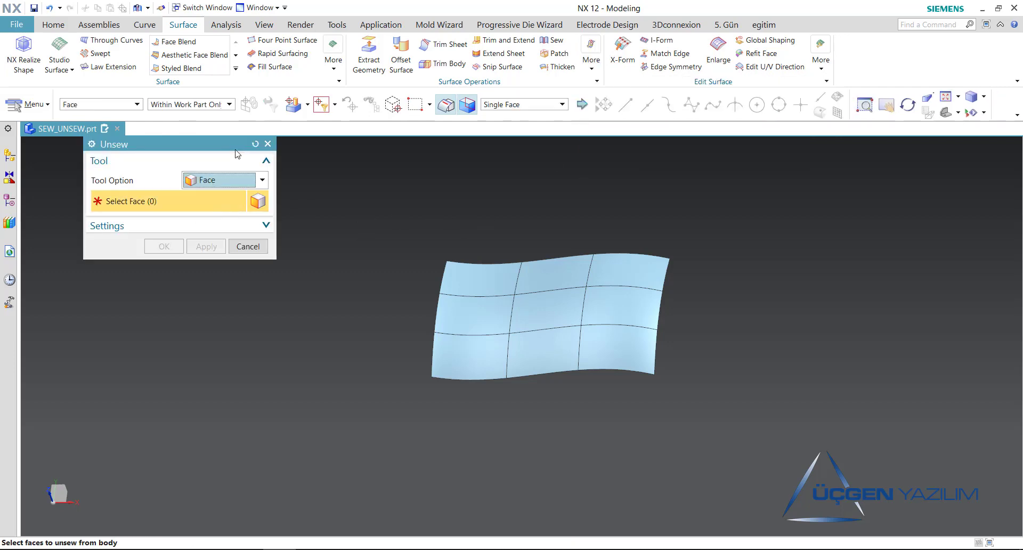
click(207, 226)
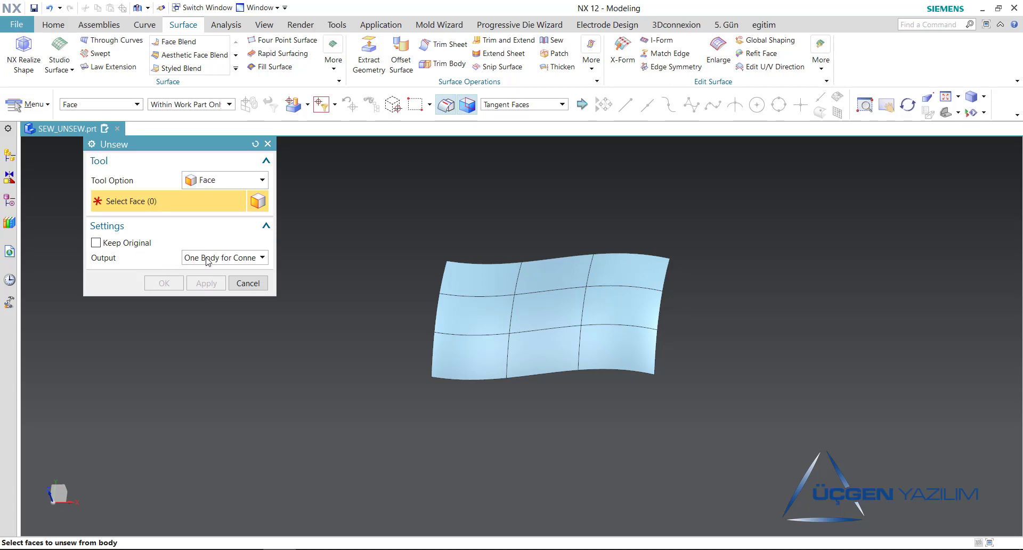
click(183, 261)
click(208, 260)
click(208, 259)
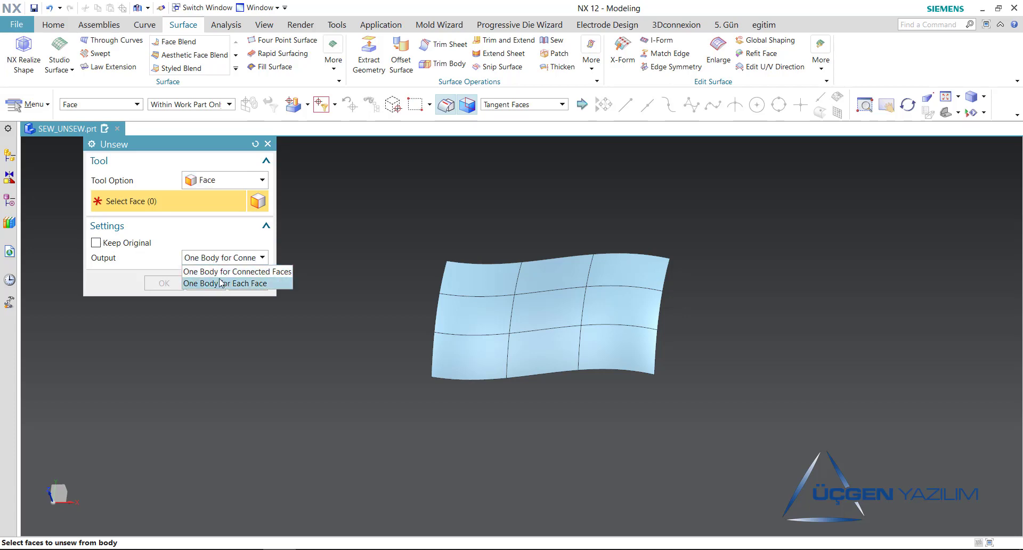
click(221, 277)
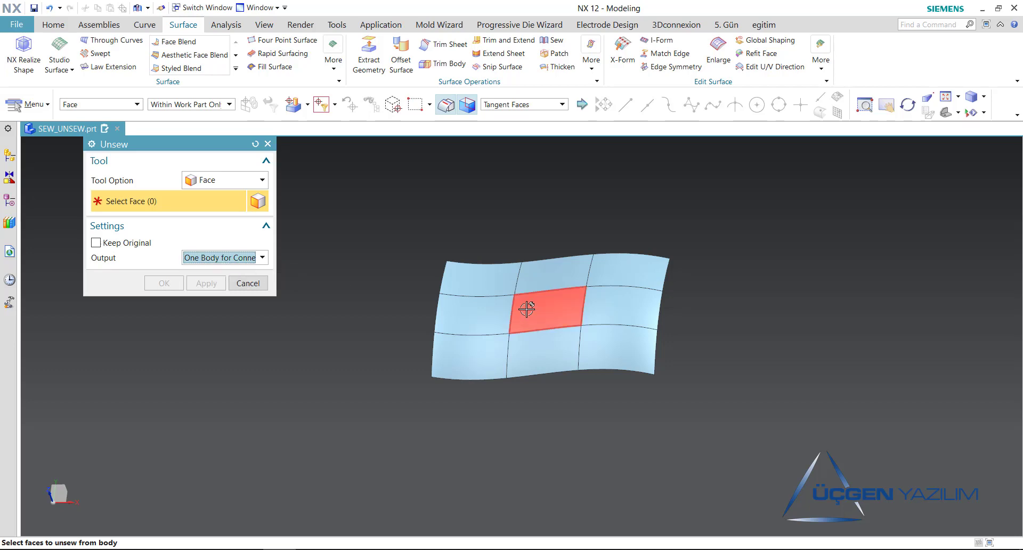
Pick the top-right and middle-right faces with the Single Face rule and apply the unsew.
click(618, 304)
right_click(623, 266)
click(646, 272)
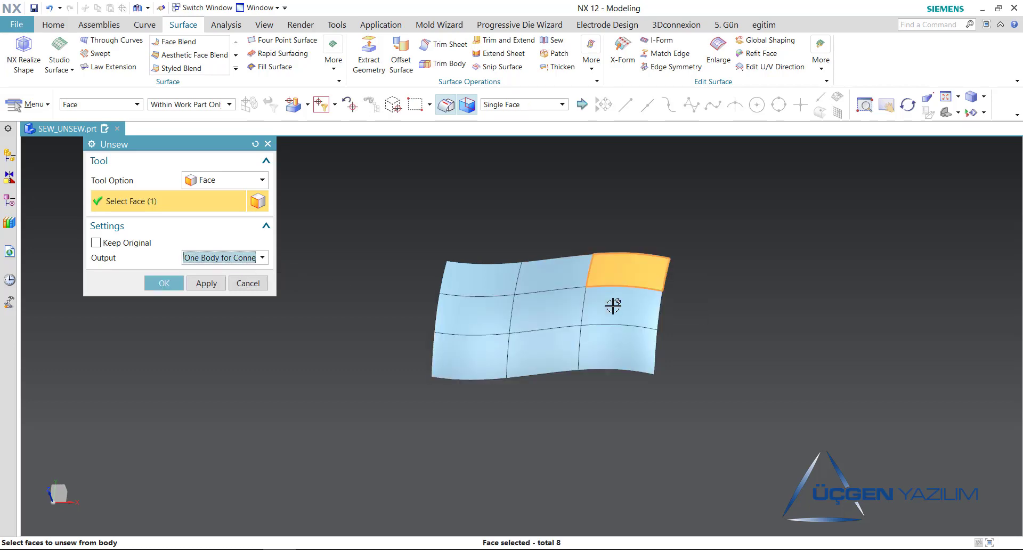
click(612, 304)
click(249, 259)
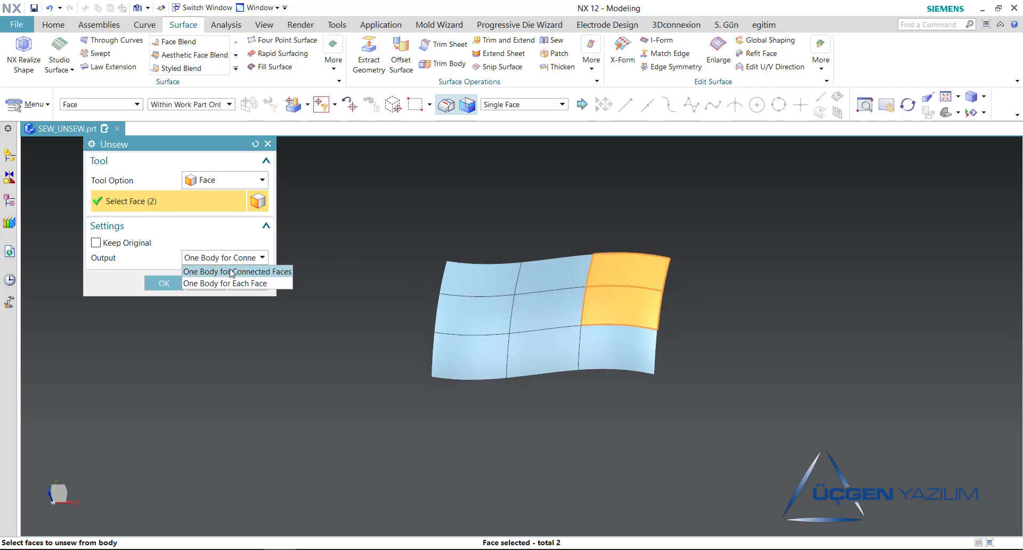
click(260, 273)
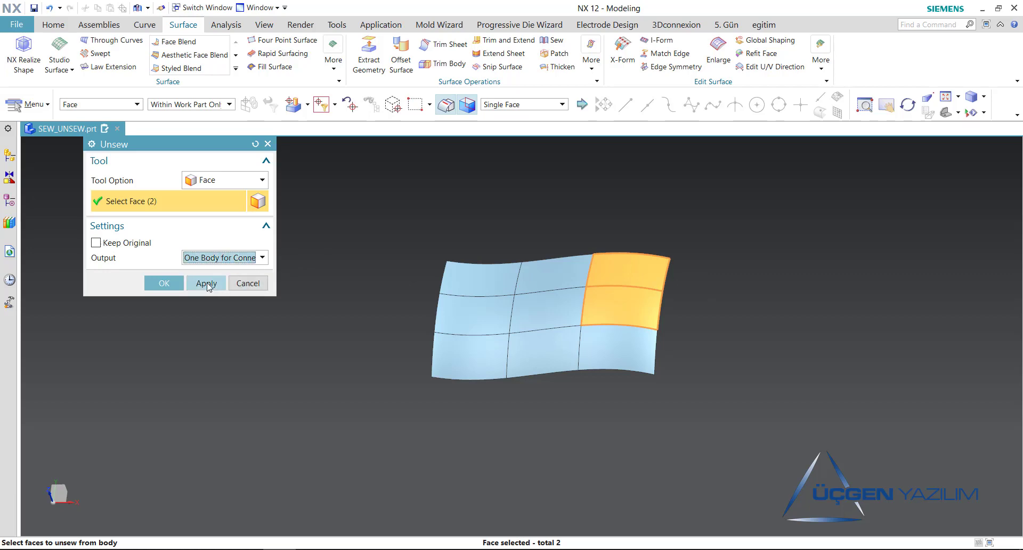
click(166, 284)
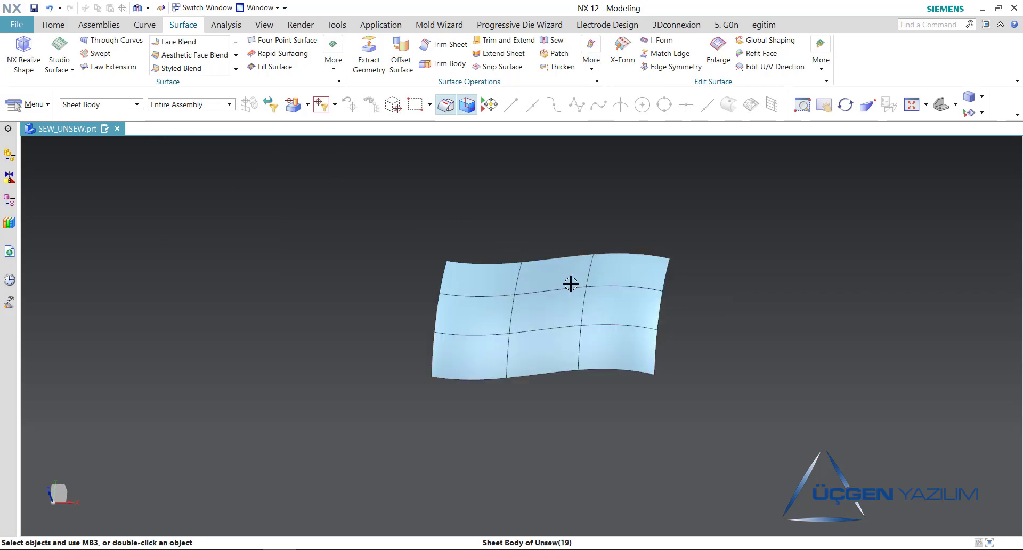
Restart Unsew and set its Output to One Body for Each Face.
click(586, 60)
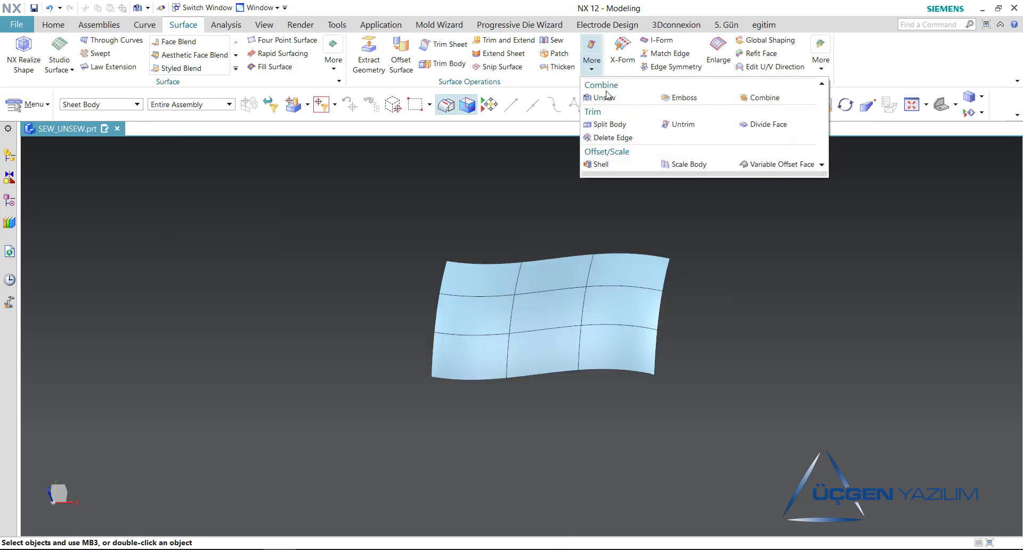
click(602, 97)
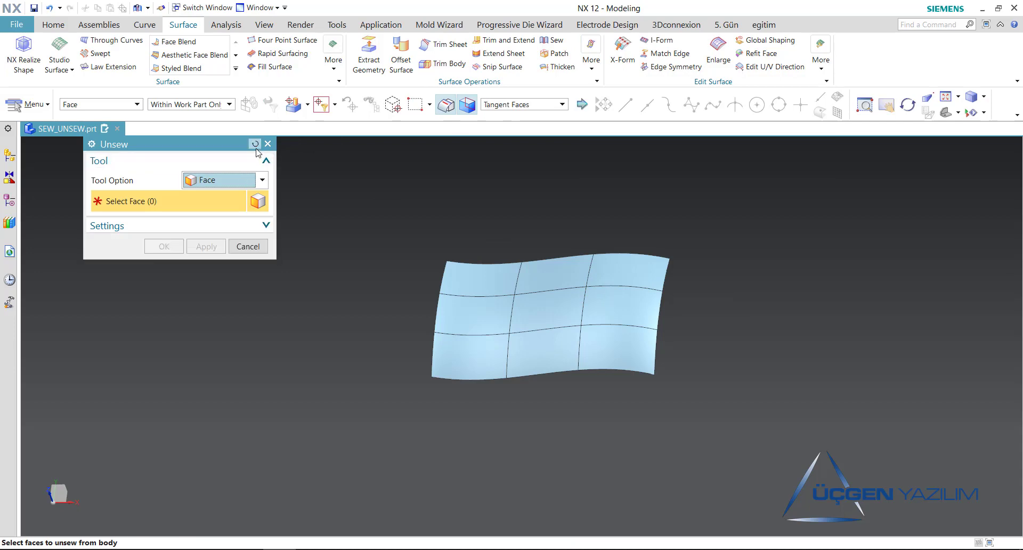
click(208, 225)
click(224, 258)
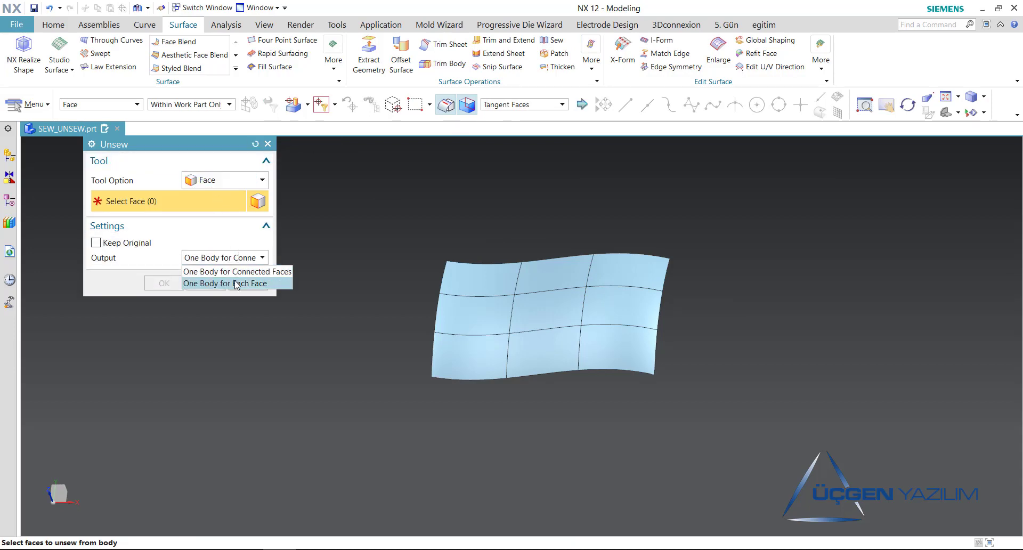
click(251, 289)
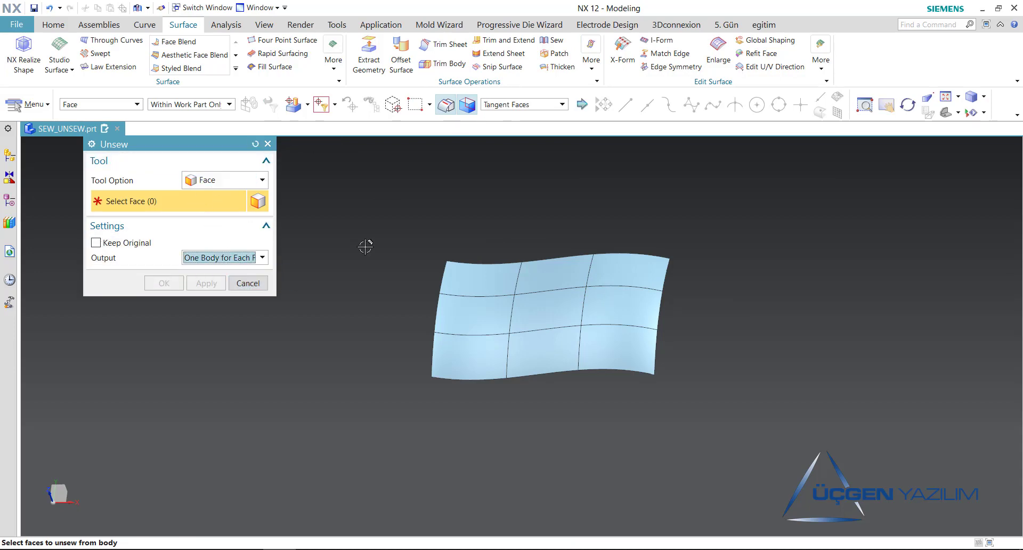
Select the bottom-middle and bottom-right faces with the Single Face rule and apply.
click(582, 344)
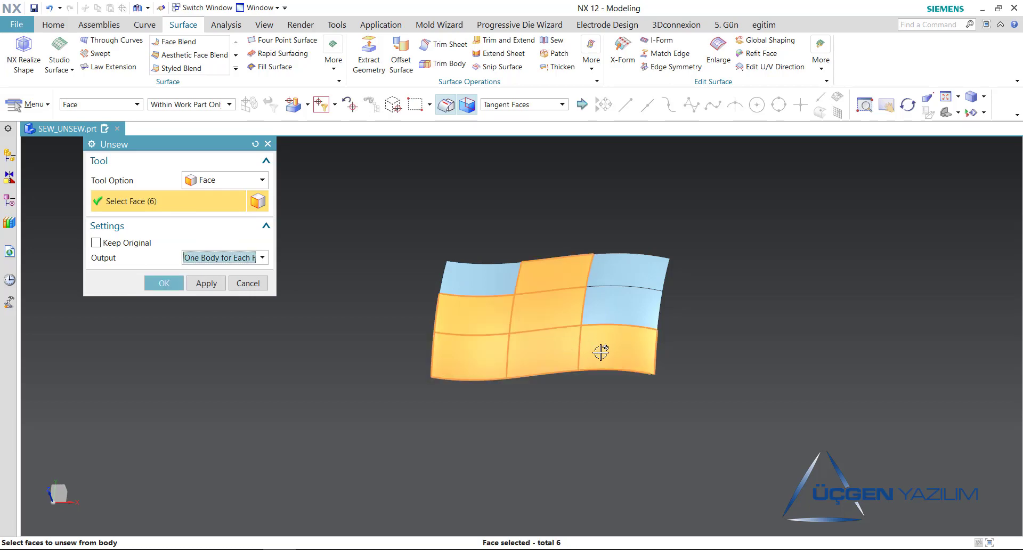
right_click(601, 352)
click(631, 361)
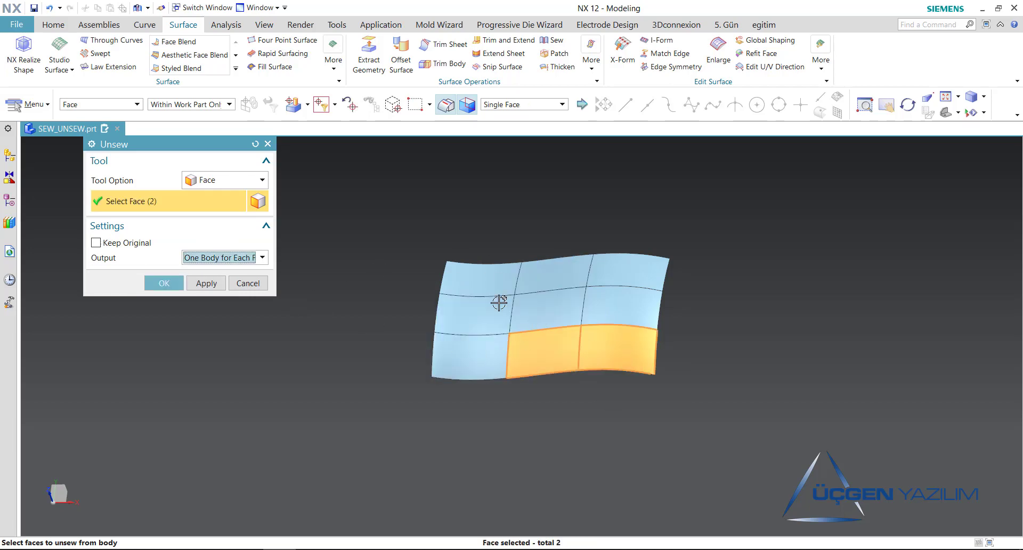
click(175, 282)
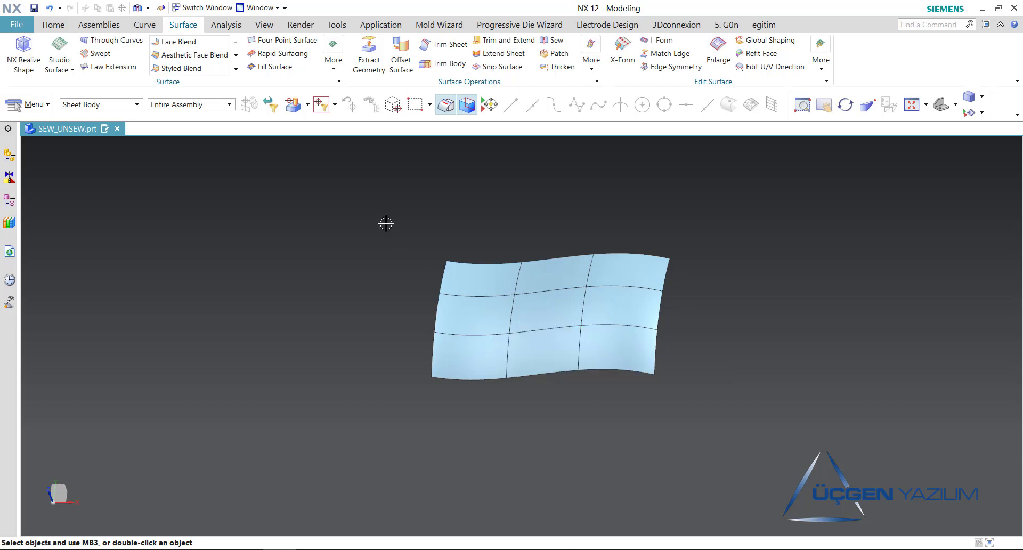
Back in Modeling, make layer 2 the work layer and hide layer 3 to show the block solid.
middle_drag(386, 224, 386, 235)
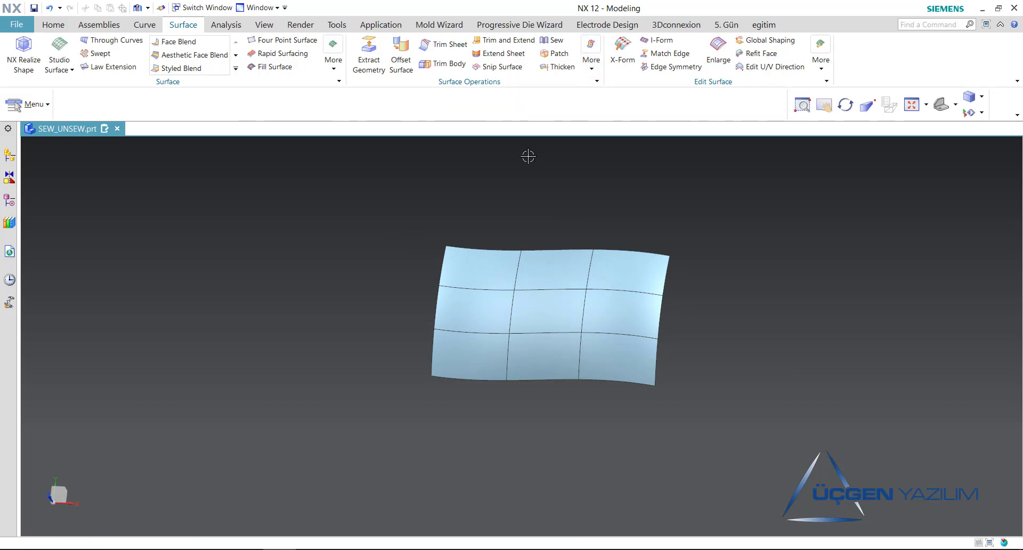
key(ctrl+m)
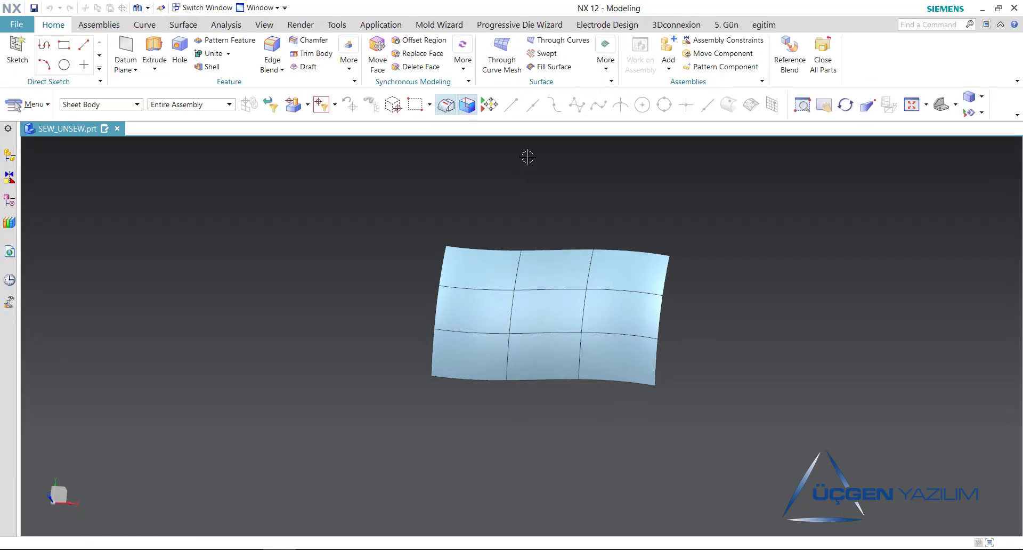
key(ctrl+l)
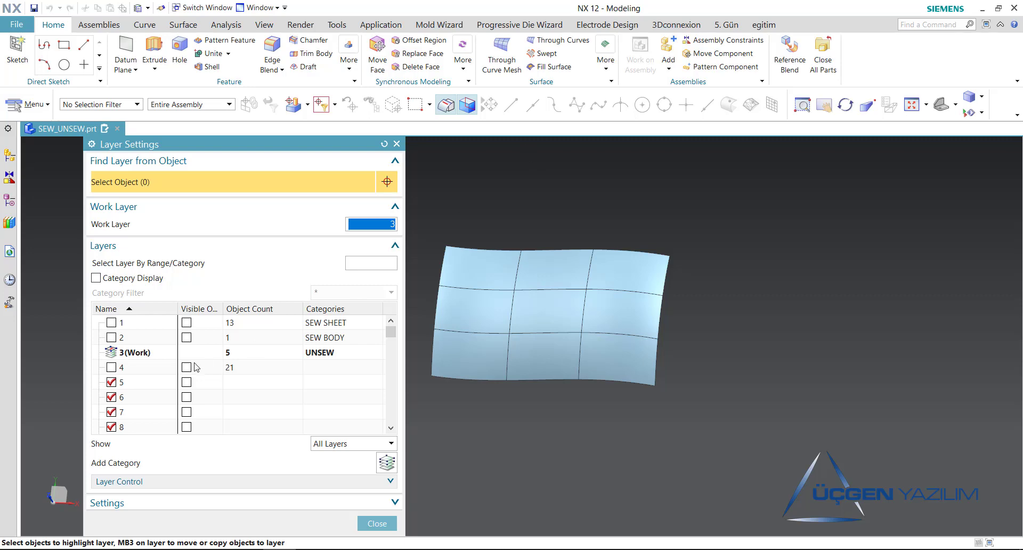
double_click(132, 339)
click(117, 353)
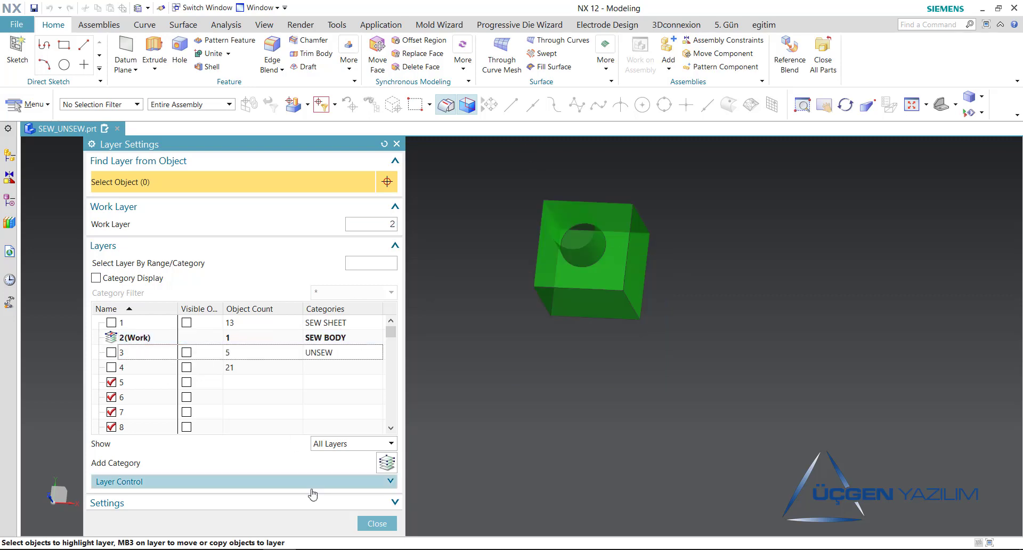
click(373, 523)
mouse_move(466, 446)
middle_down()
mouse_move(486, 409)
mouse_move(481, 388)
middle_up()
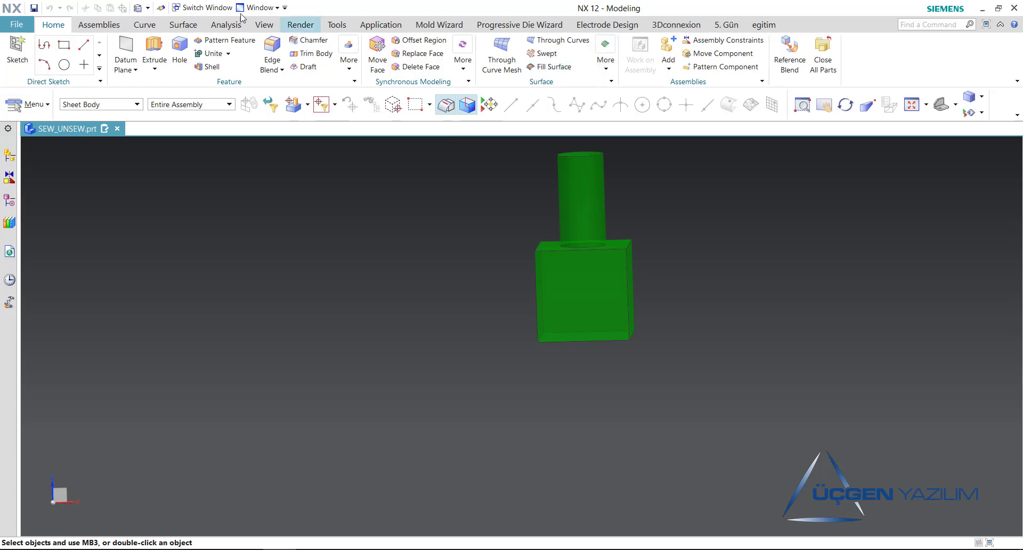
Unsew the block's bottom face from the block-and-cylinder solid as a separate body.
click(183, 25)
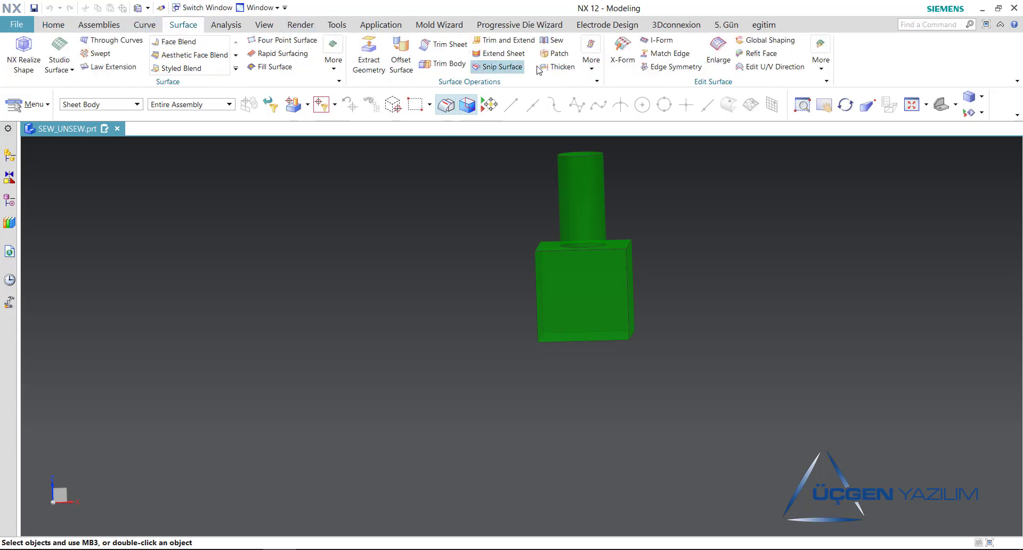
click(591, 58)
click(607, 99)
mouse_move(491, 247)
middle_down()
mouse_move(501, 210)
mouse_move(494, 225)
middle_up()
scroll(511, 273, up, 2)
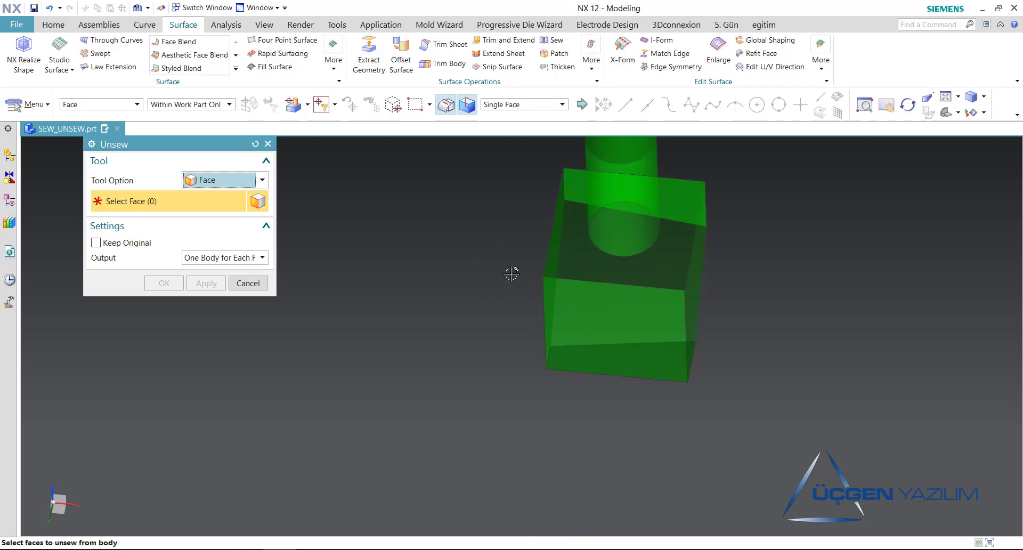
scroll(511, 273, down, 1)
scroll(513, 272, down, 1)
scroll(515, 263, down, 1)
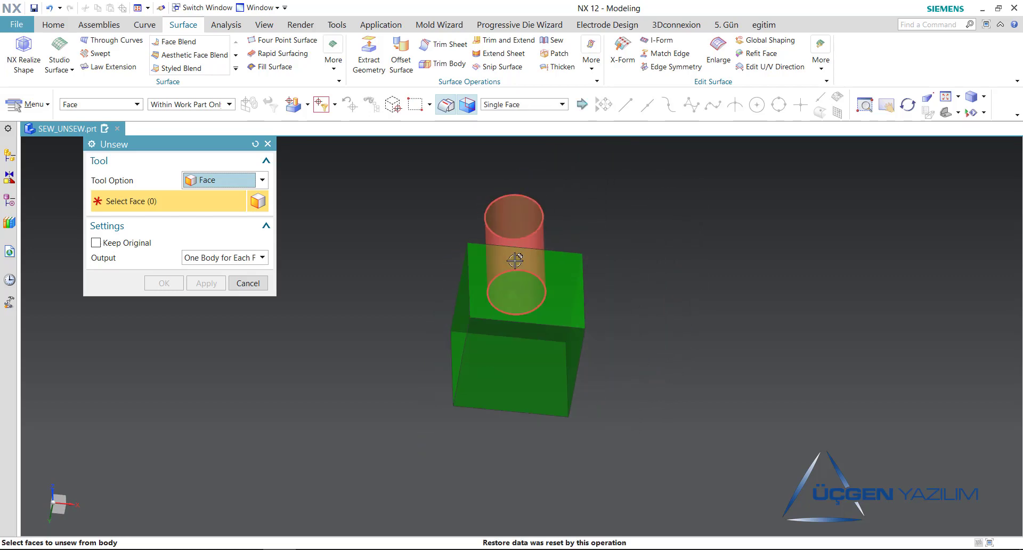
click(516, 352)
click(228, 263)
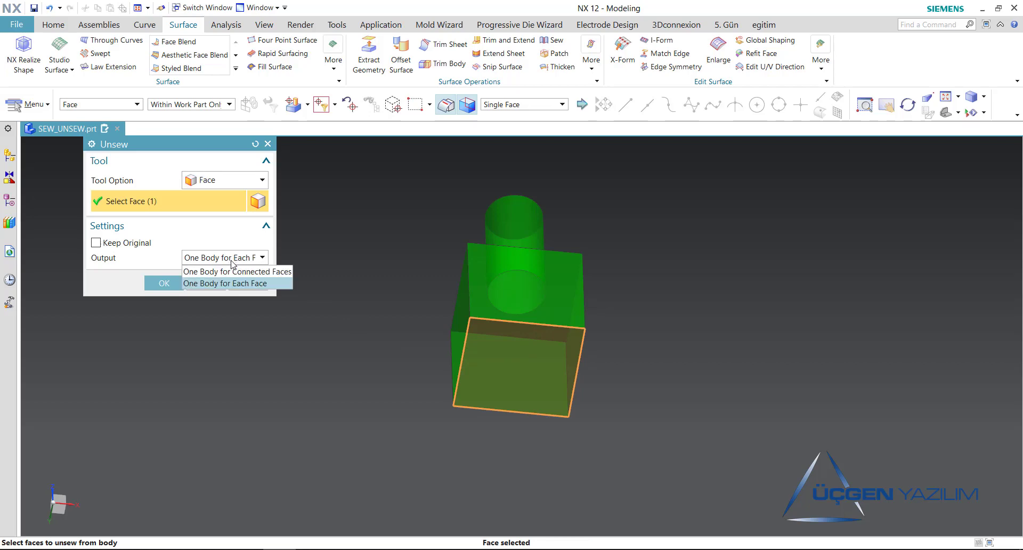
click(229, 273)
click(163, 283)
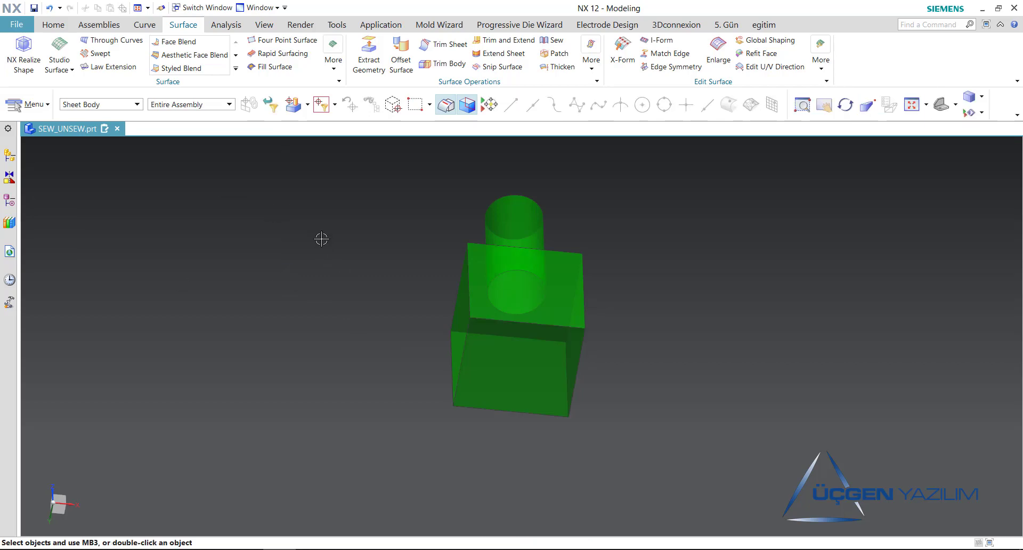
Orbit to a front view and check the block's separated lower face.
mouse_move(321, 239)
middle_down()
mouse_move(315, 272)
mouse_move(379, 261)
mouse_move(484, 381)
middle_up()
click(495, 402)
key(Escape)
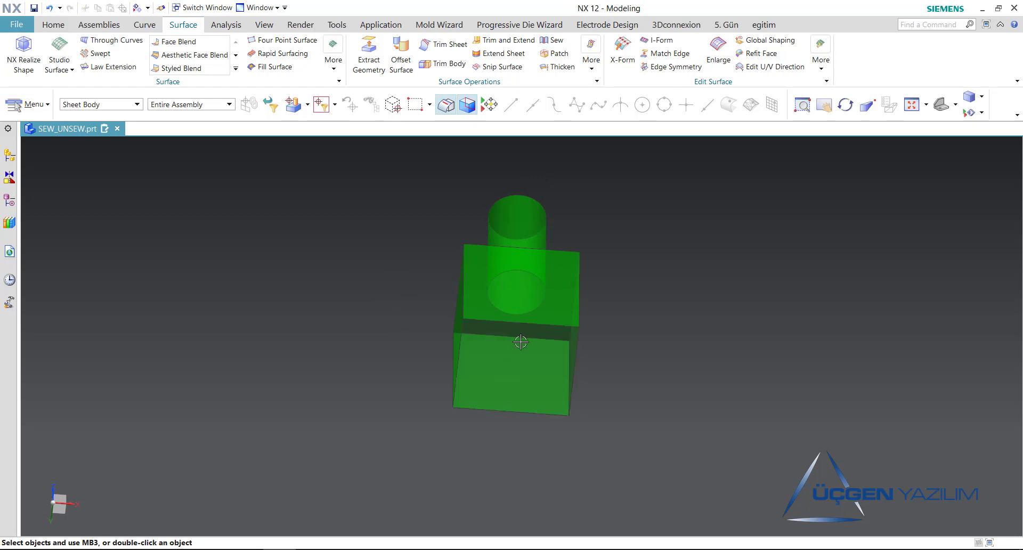
middle_drag(420, 281, 420, 283)
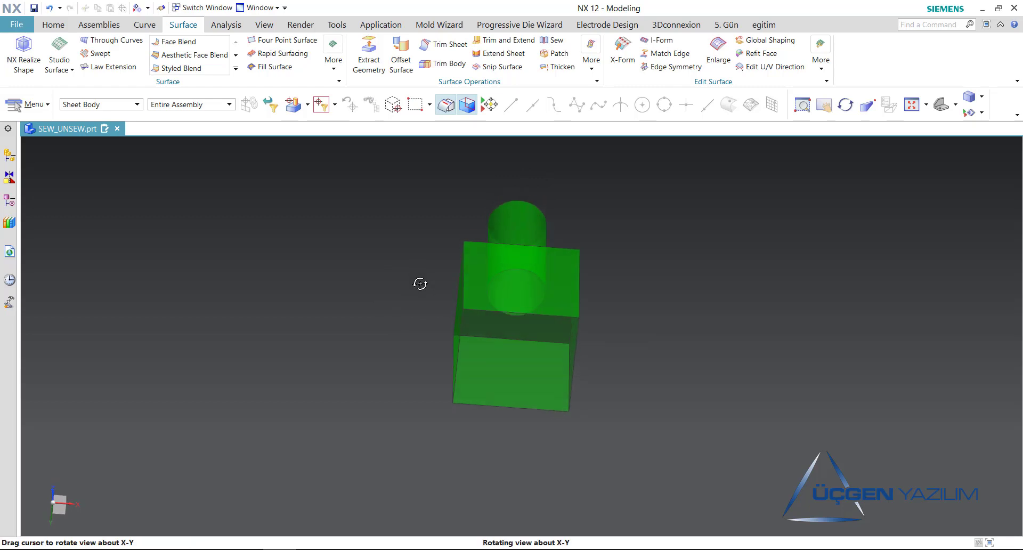
click(122, 106)
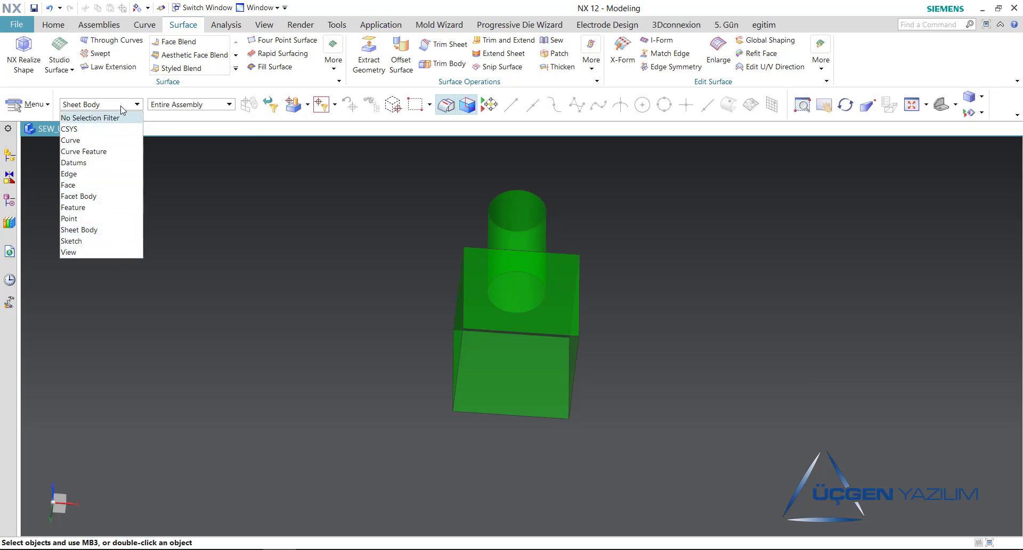
middle_drag(197, 144, 457, 318)
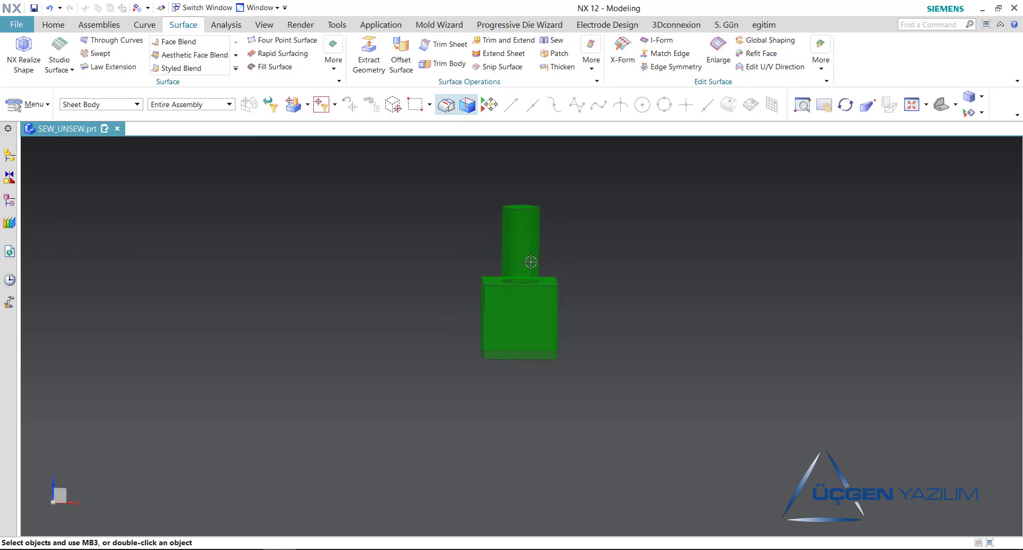
scroll(531, 260, up, 1)
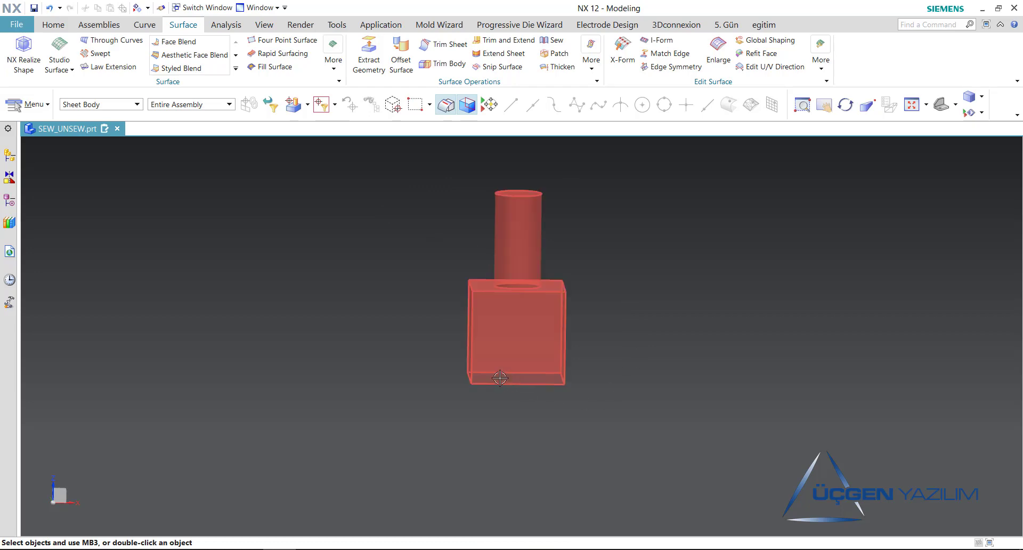
middle_drag(415, 336, 411, 295)
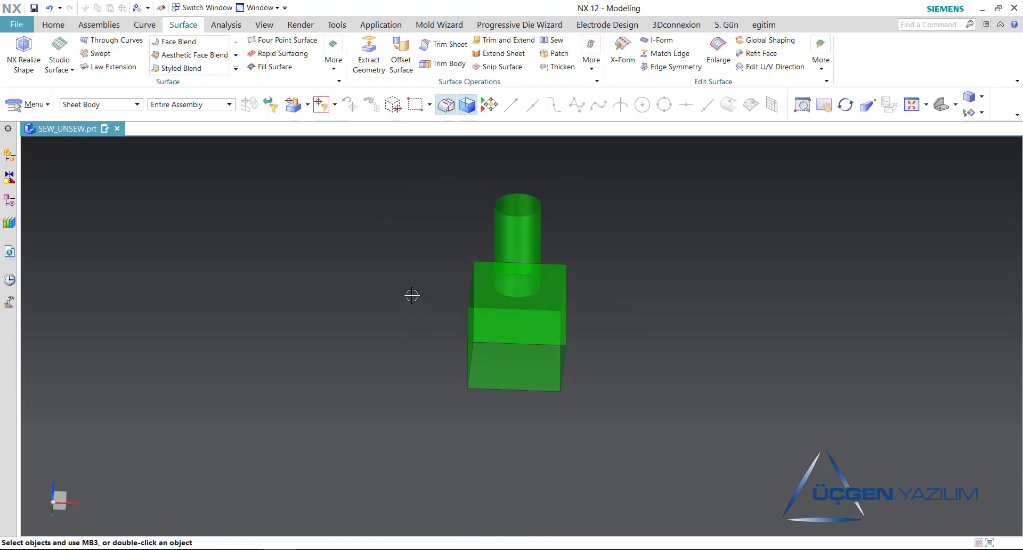
key(ctrl+l)
middle_click(412, 295)
key(ctrl+b)
click(512, 361)
key(ctrl+b)
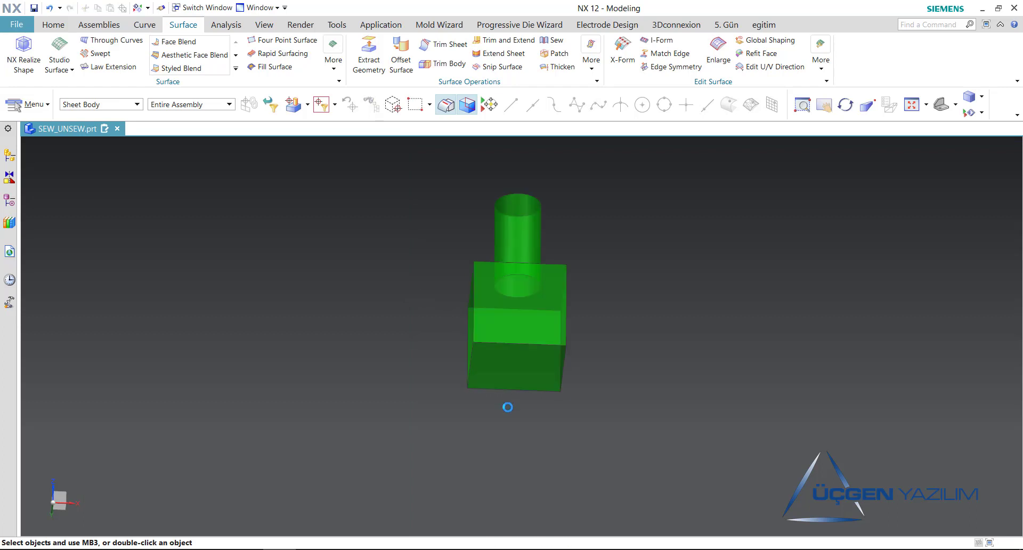
Sew the bottom face (tool) onto the upper sheet (target) using Sheet type.
click(554, 40)
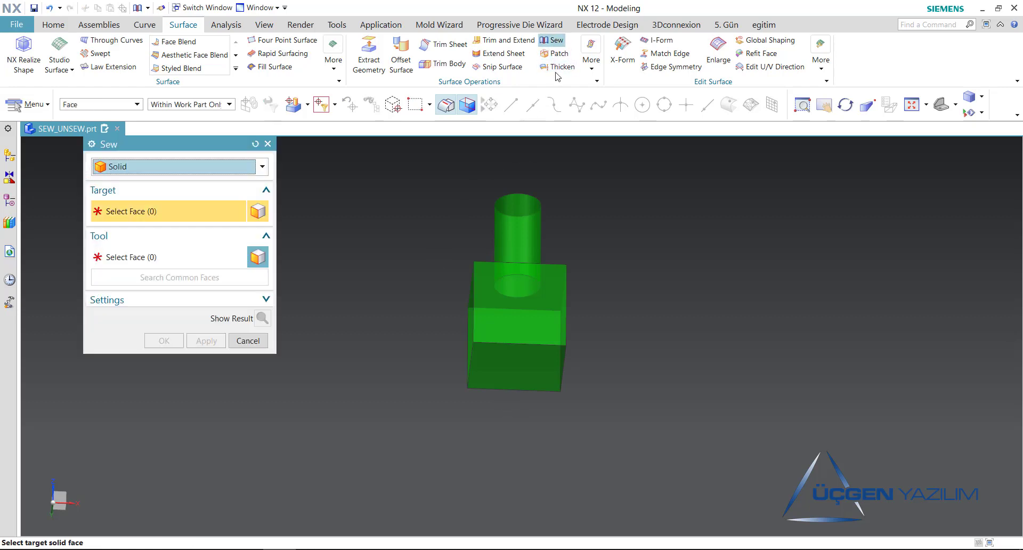
click(255, 144)
click(501, 277)
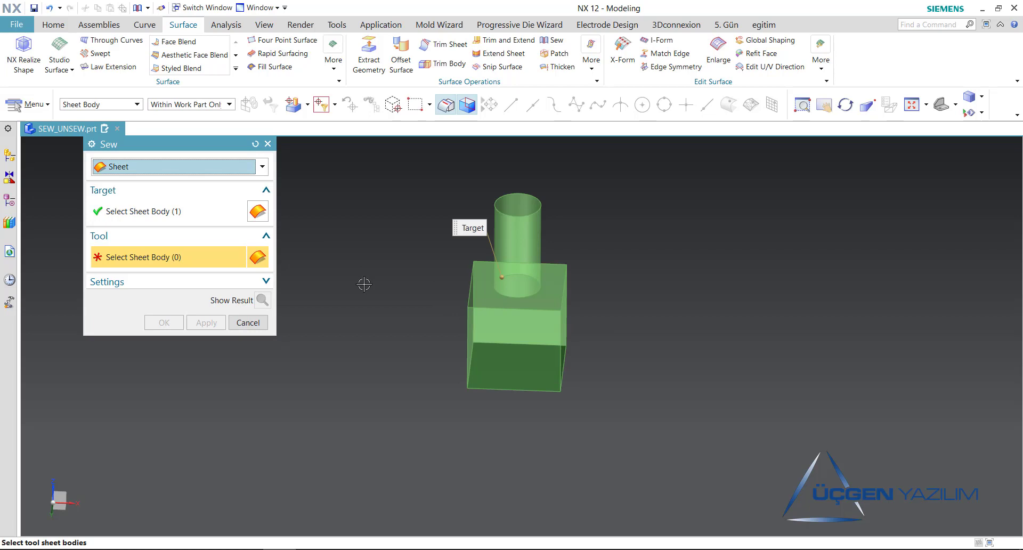
click(501, 369)
click(164, 322)
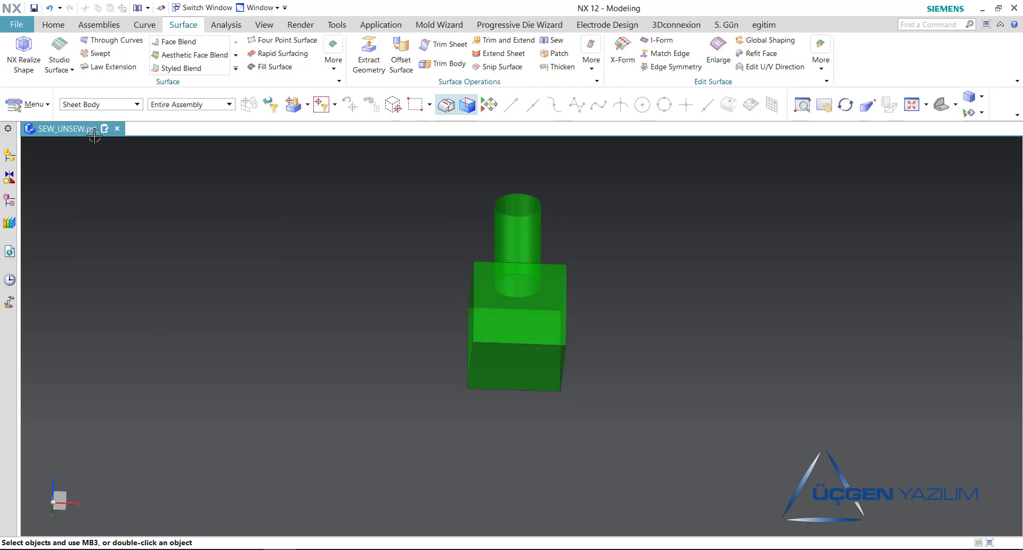
Set the selection filter to Solid Body and orbit to view the top with the hole.
click(96, 104)
click(96, 251)
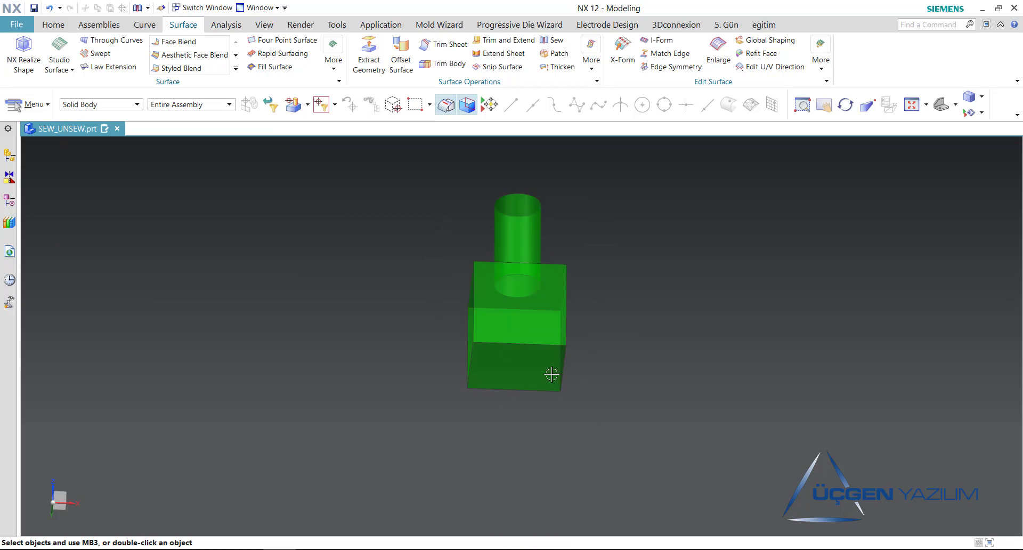
mouse_move(580, 226)
middle_down()
mouse_move(600, 233)
mouse_move(605, 263)
middle_up()
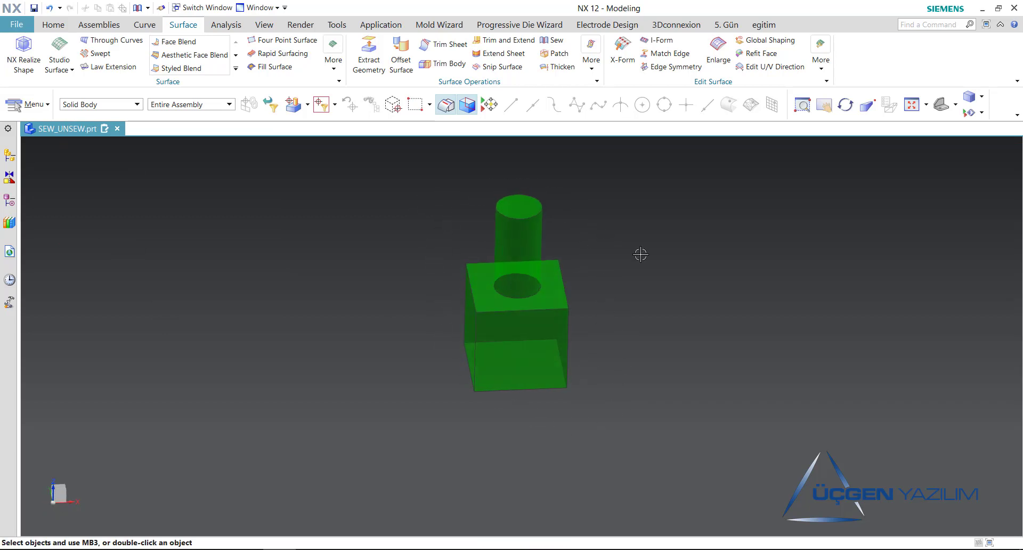